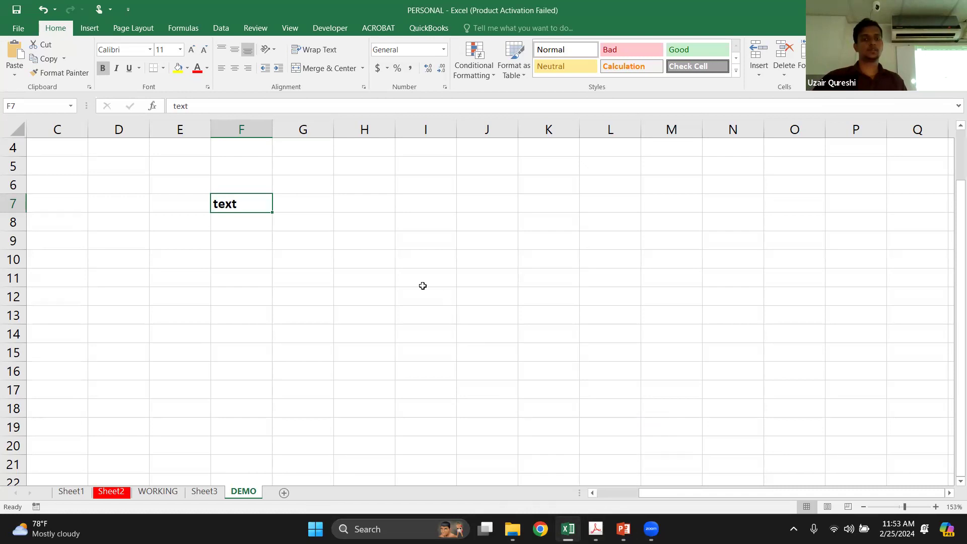
# Switch to the course outline PDF in Acrobat and review the Module 01 Excel Fundamentals topics
pyautogui.click(595, 529)
pyautogui.scroll(-1, 379, 236)
pyautogui.scroll(3, 378, 237)
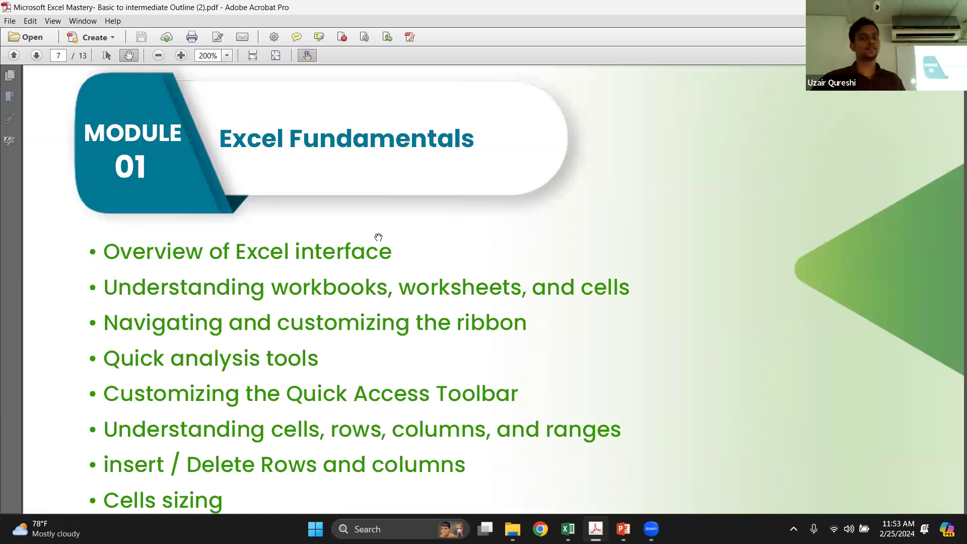
pyautogui.scroll(-2, 378, 236)
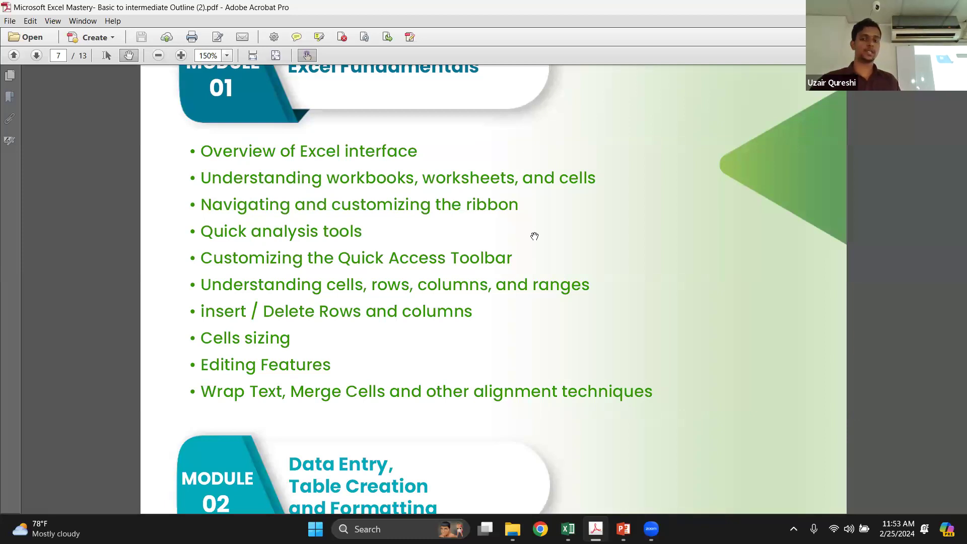
# Switch back to the Excel workbook and display the Insert commands
pyautogui.moveTo(624, 529)
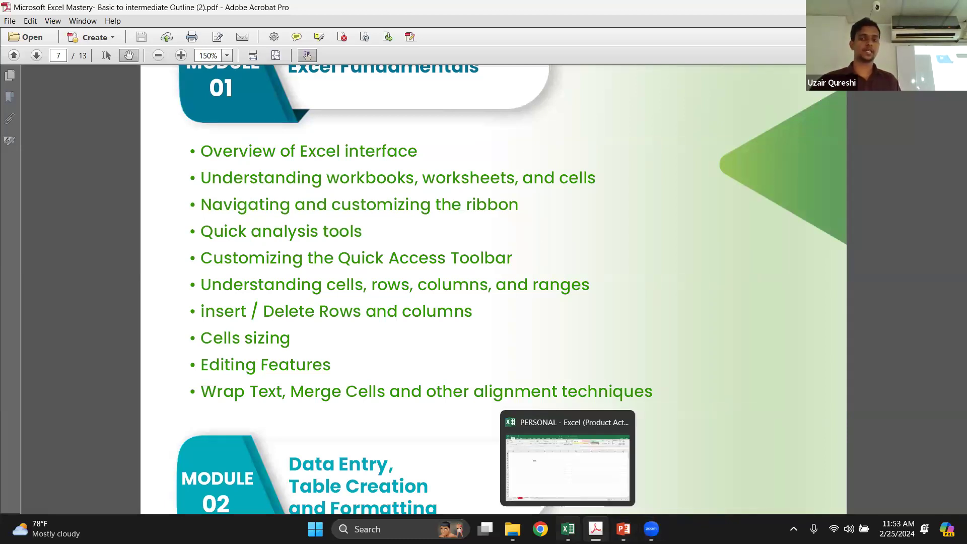
pyautogui.click(568, 529)
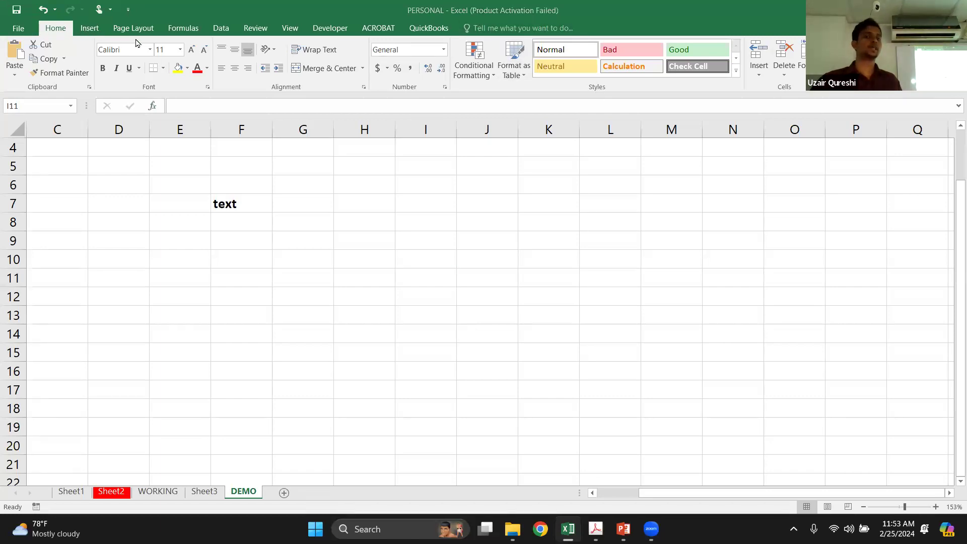
pyautogui.click(88, 28)
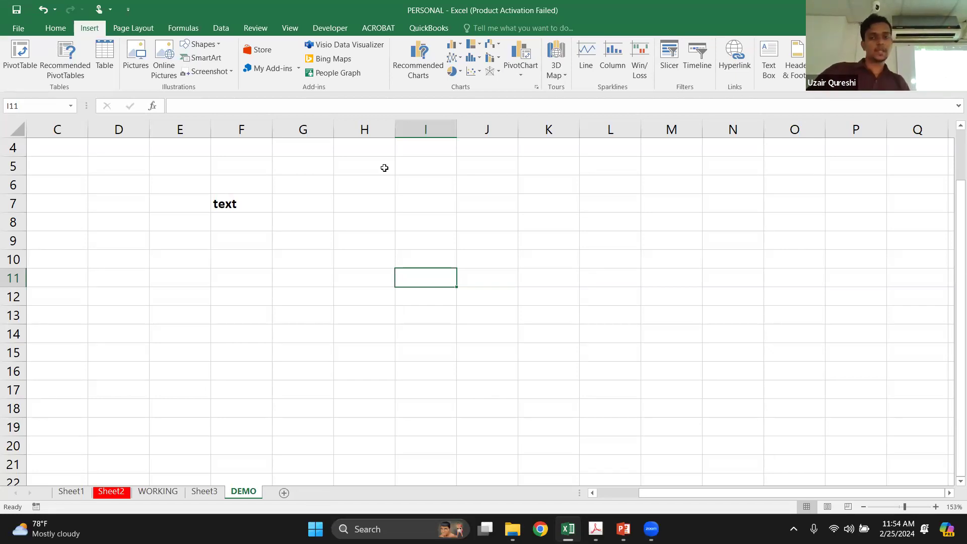
# Return to the outline PDF in Acrobat and read the rest of the Module 01 topic list
pyautogui.moveTo(623, 528)
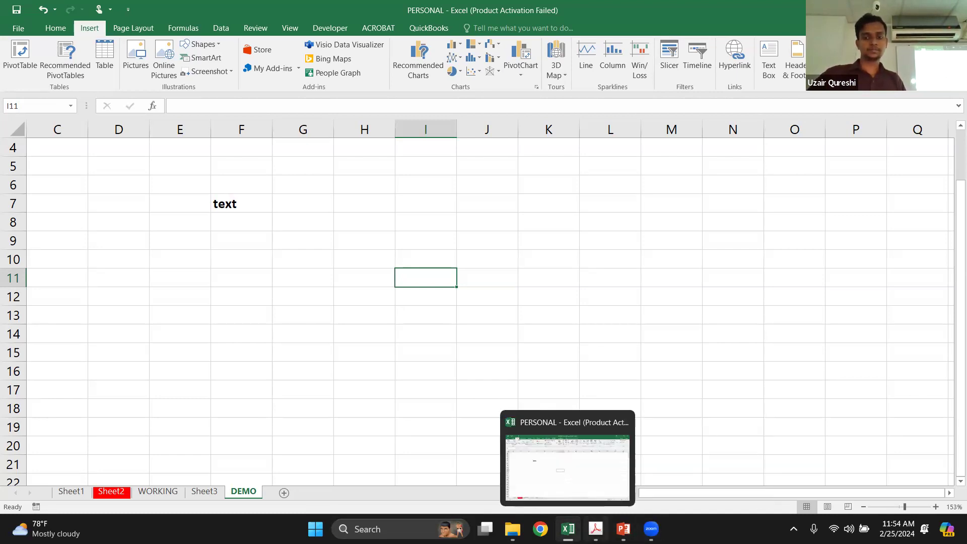
pyautogui.click(596, 529)
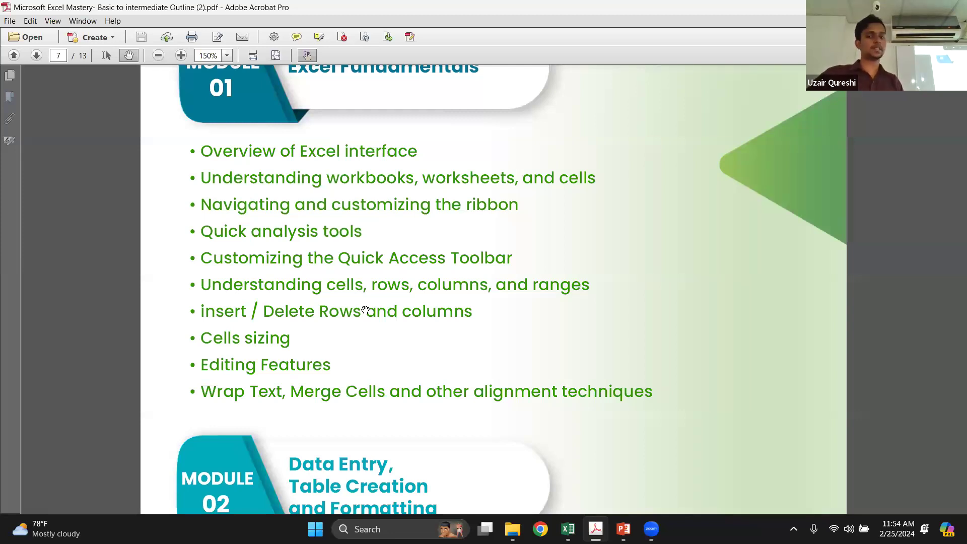
pyautogui.scroll(-3, 365, 309)
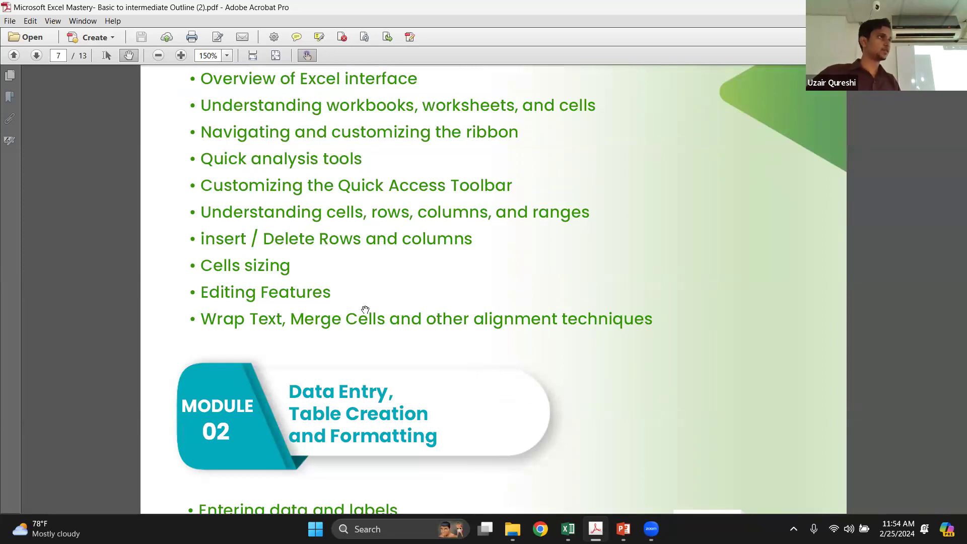
# Switch to Excel and select the range E7:K13 on the DEMO sheet
pyautogui.click(568, 529)
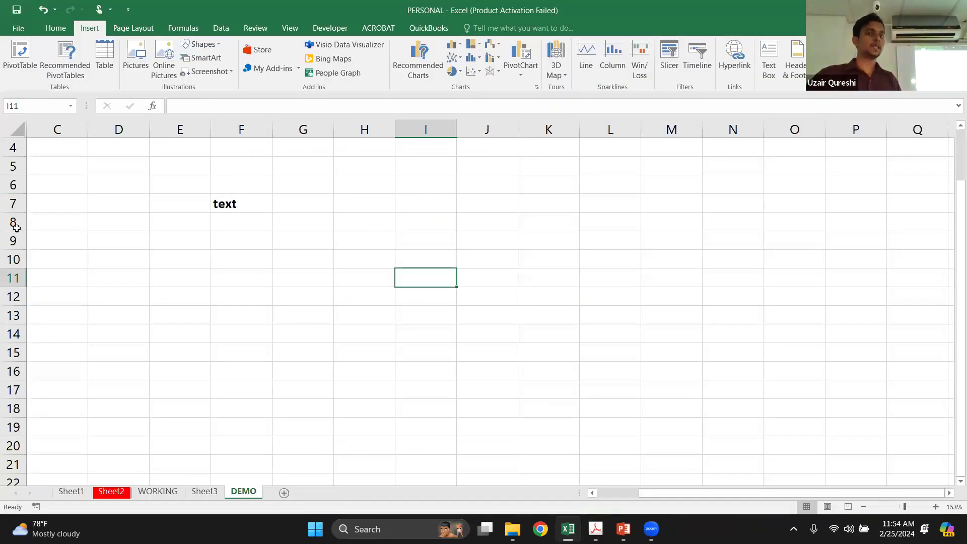
pyautogui.moveTo(207, 197); pyautogui.dragTo(308, 279)
pyautogui.moveTo(483, 328); pyautogui.dragTo(539, 316)
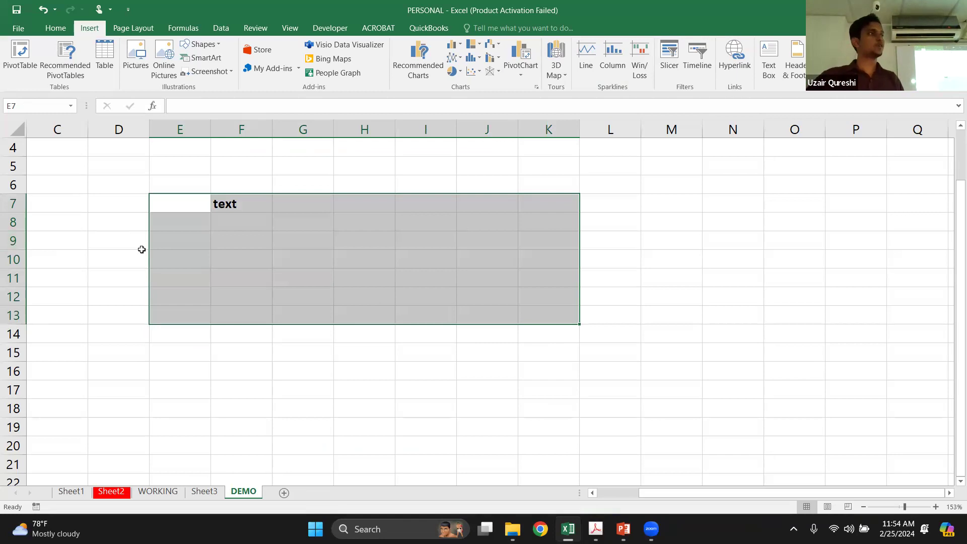
# Insert a new row above row 9 on the DEMO sheet
pyautogui.moveTo(13, 237); pyautogui.dragTo(11, 237)
pyautogui.rightClick(11, 237)
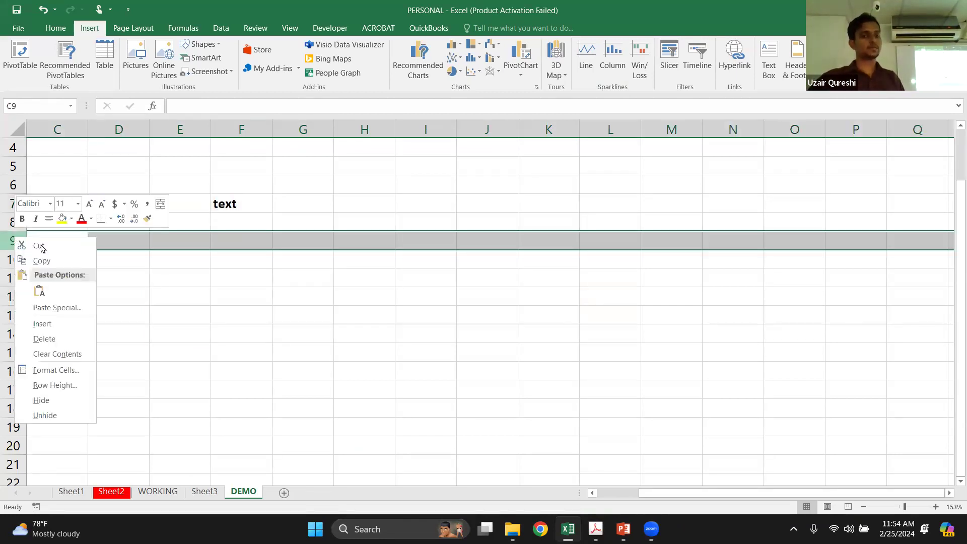
pyautogui.click(71, 323)
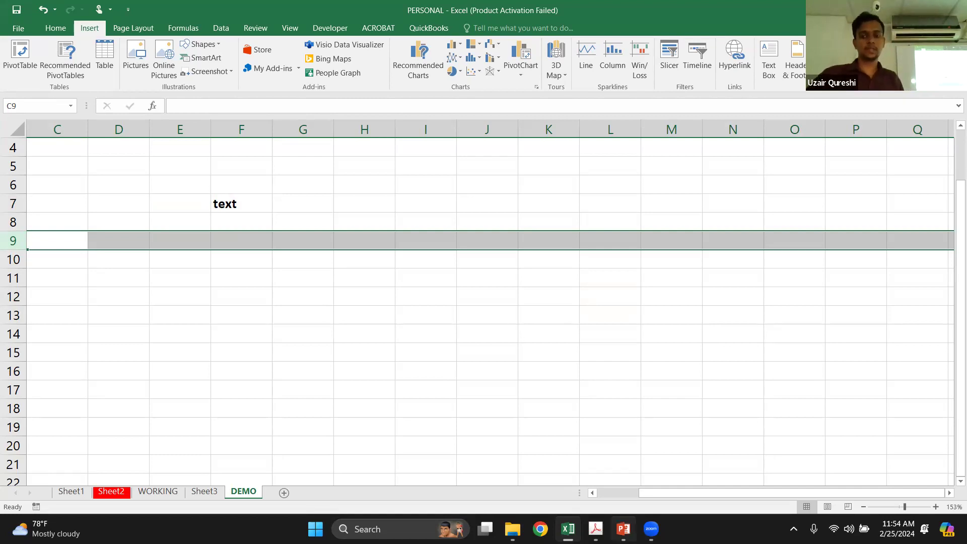
# Switch to the outline PDF in Acrobat and review the Module 02 Data Entry, Table Creation and Formatting topics
pyautogui.moveTo(596, 528)
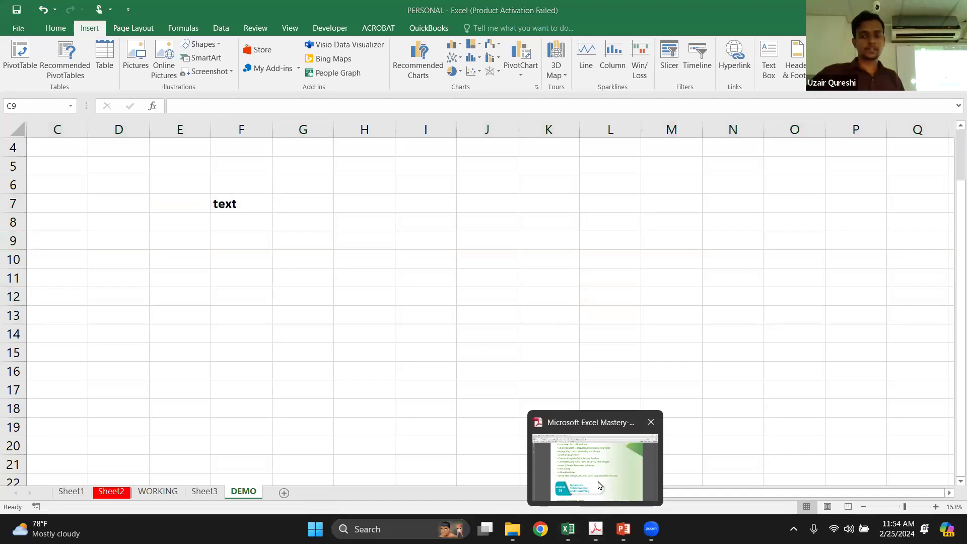
pyautogui.click(599, 485)
pyautogui.scroll(-2, 391, 241)
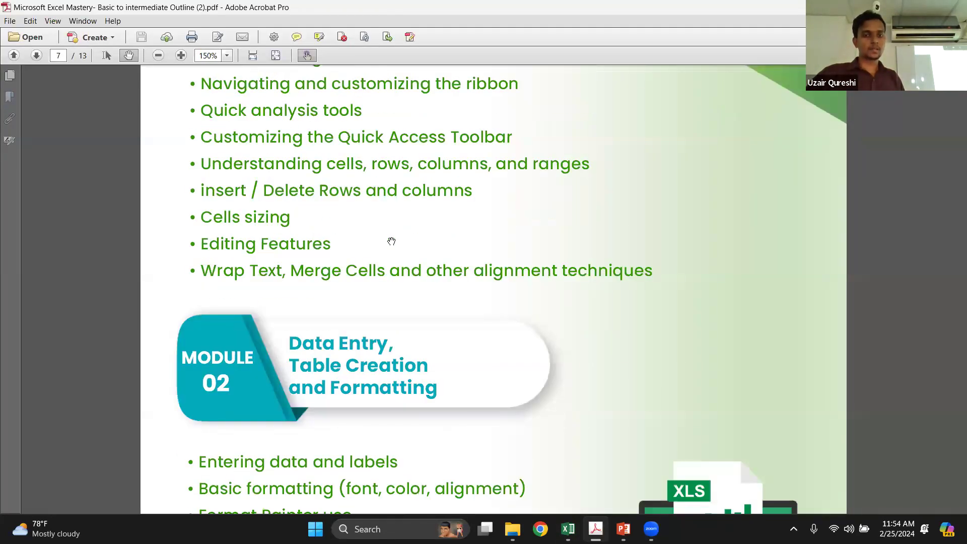
pyautogui.scroll(-3, 391, 241)
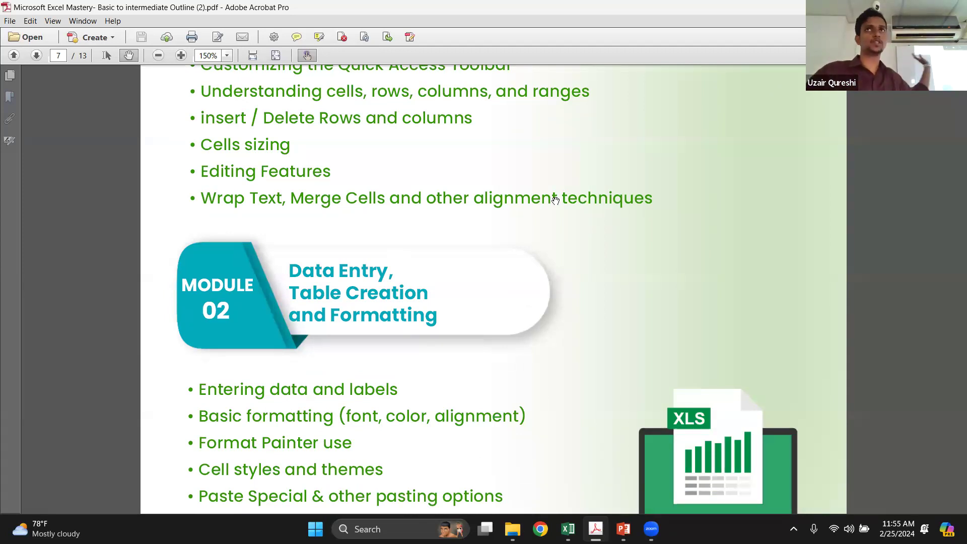
pyautogui.scroll(-3, 555, 200)
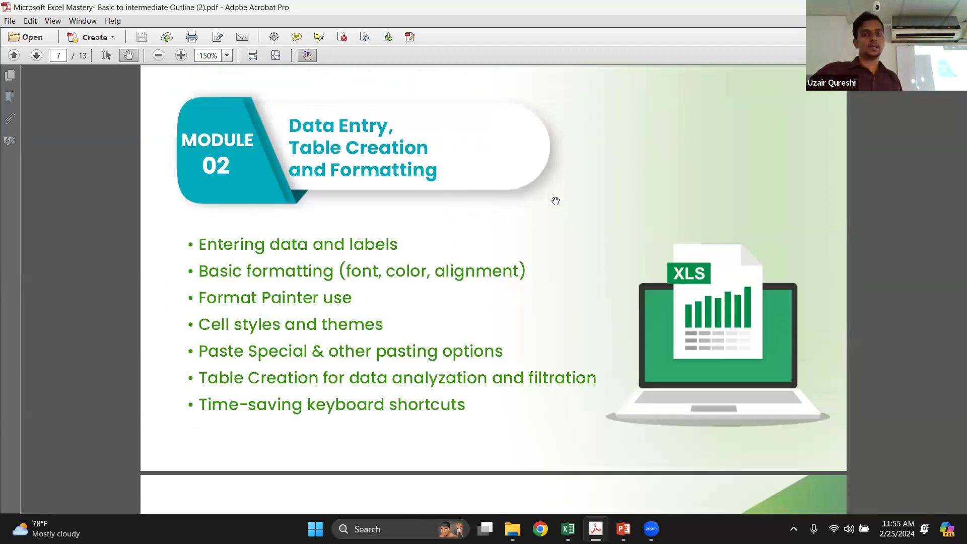
pyautogui.scroll(-1, 556, 201)
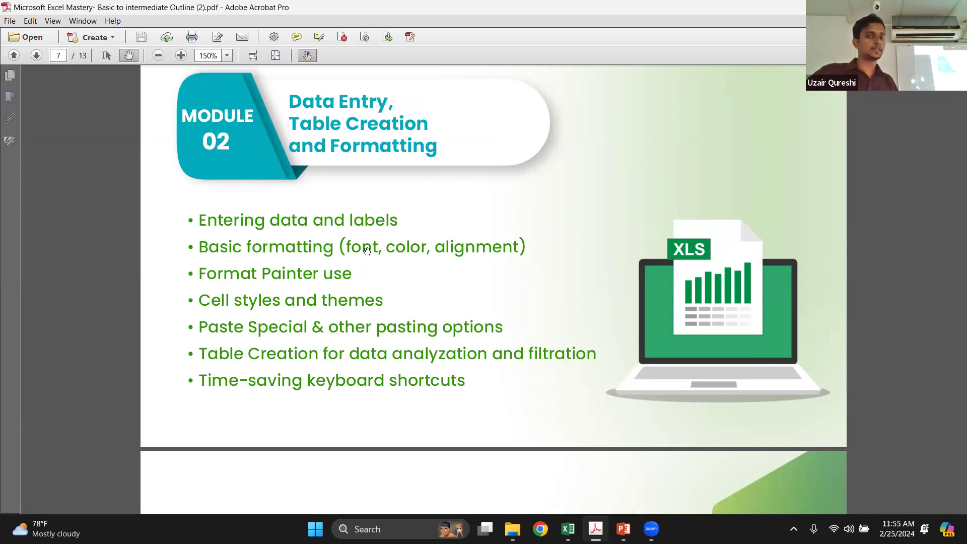
pyautogui.scroll(-3, 425, 217)
pyautogui.scroll(2, 427, 221)
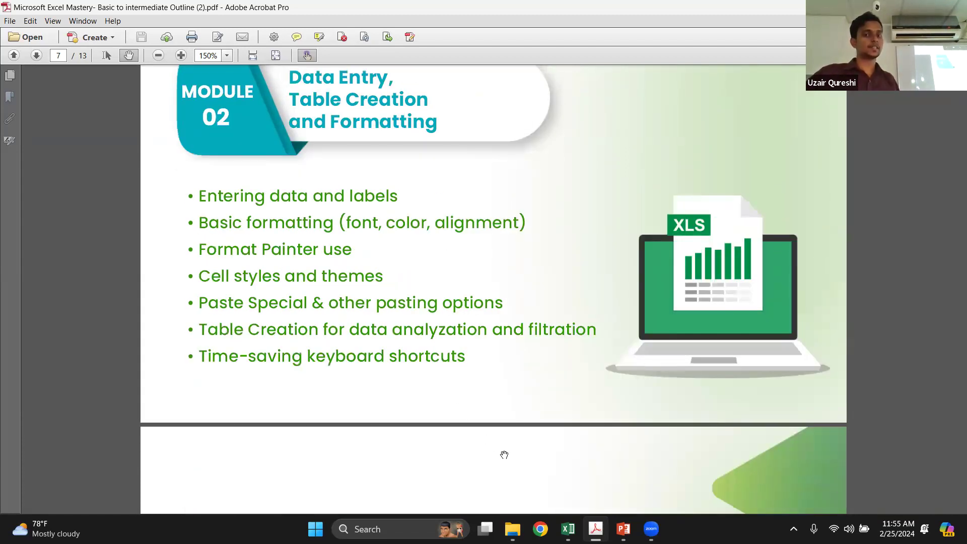
# Switch to Excel and convert the range G8:L13 on the DEMO sheet into a table with headers
pyautogui.moveTo(624, 529)
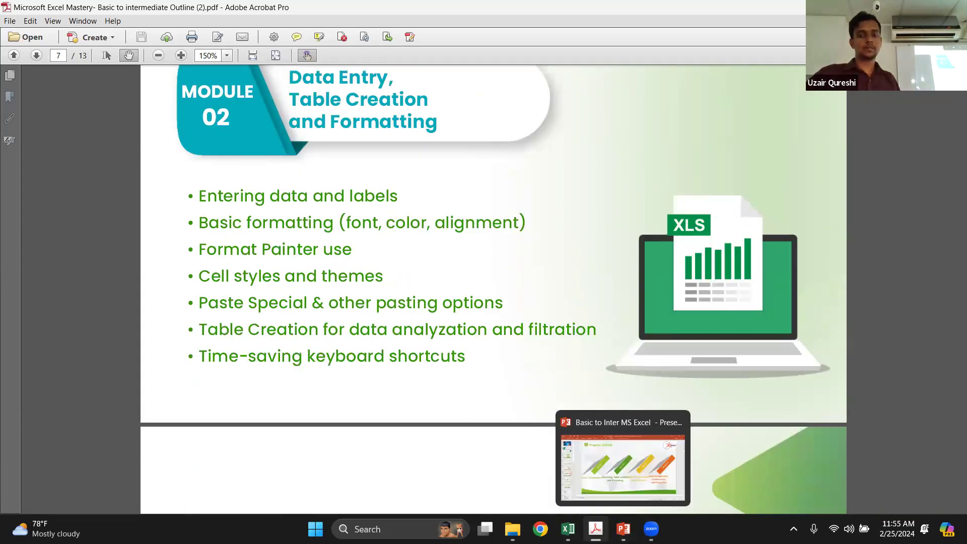
pyautogui.click(568, 529)
pyautogui.click(371, 272)
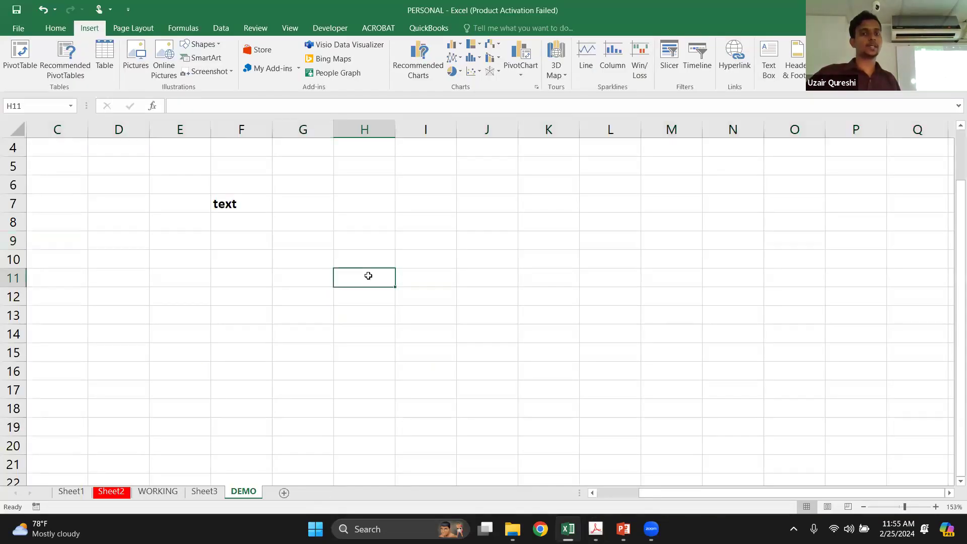
pyautogui.moveTo(282, 222); pyautogui.dragTo(616, 313)
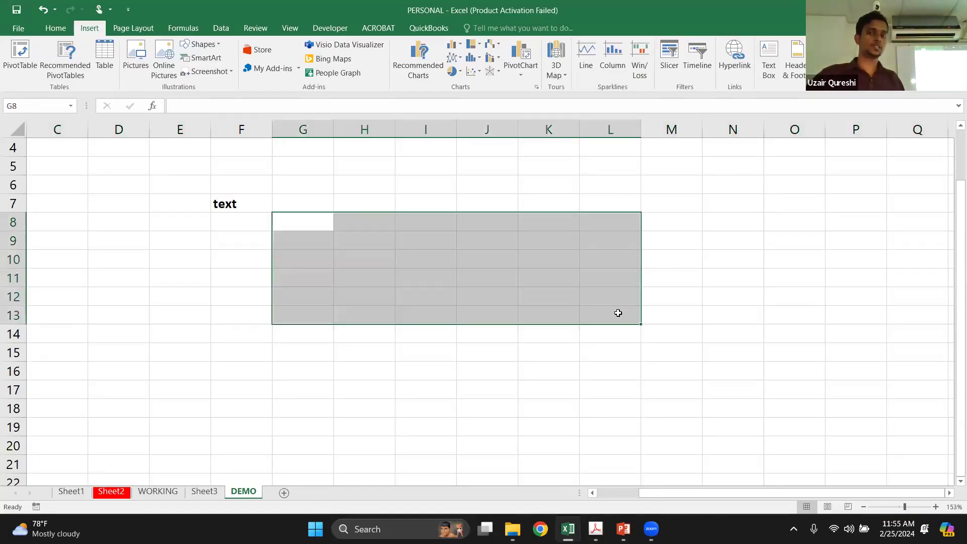
pyautogui.hotkey('ctrl', 't')
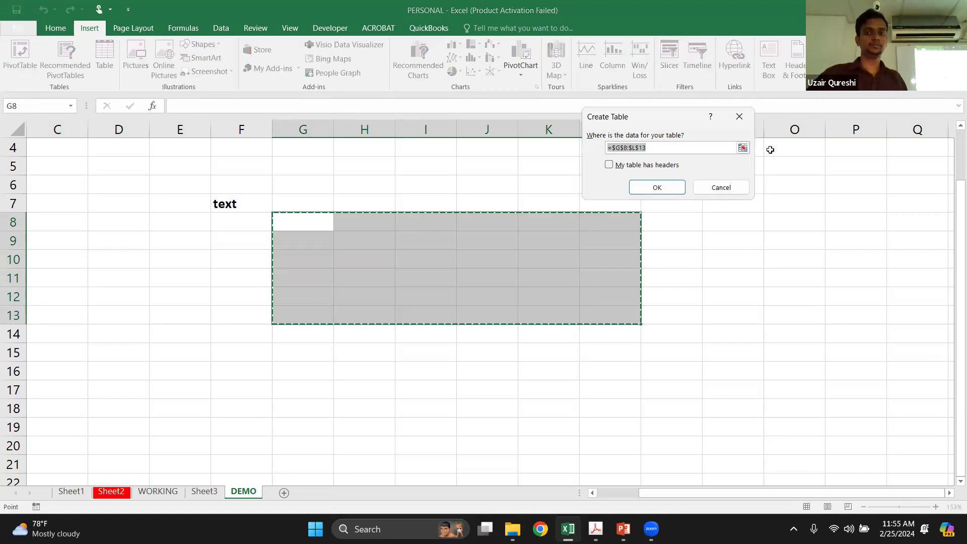
pyautogui.click(613, 165)
pyautogui.click(637, 190)
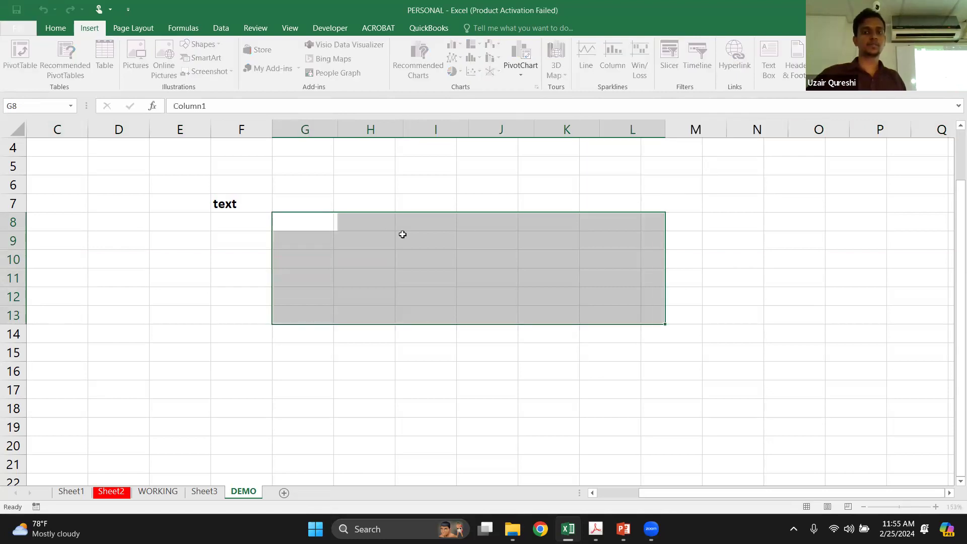
pyautogui.click(362, 246)
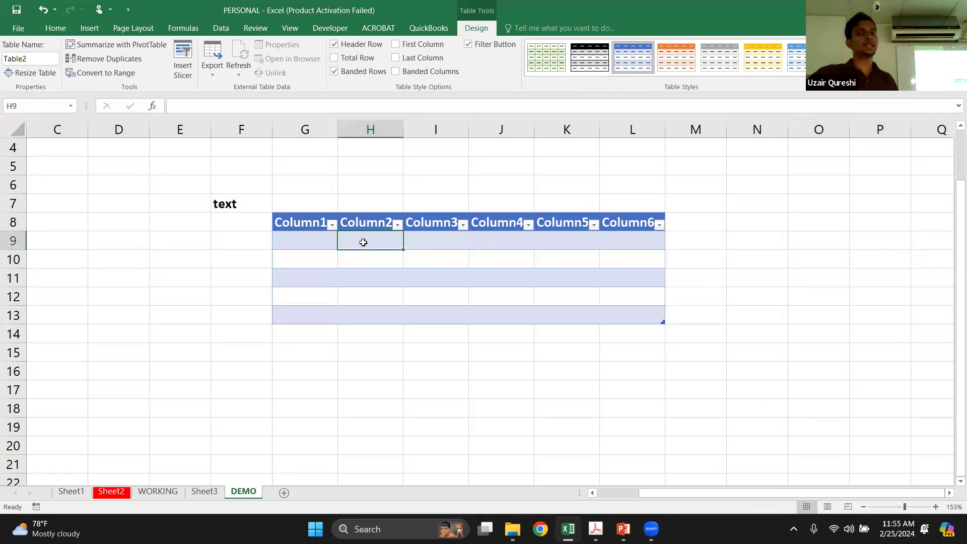
# Rename the table's second column header in H8 as "Names"
pyautogui.doubleClick(370, 225)
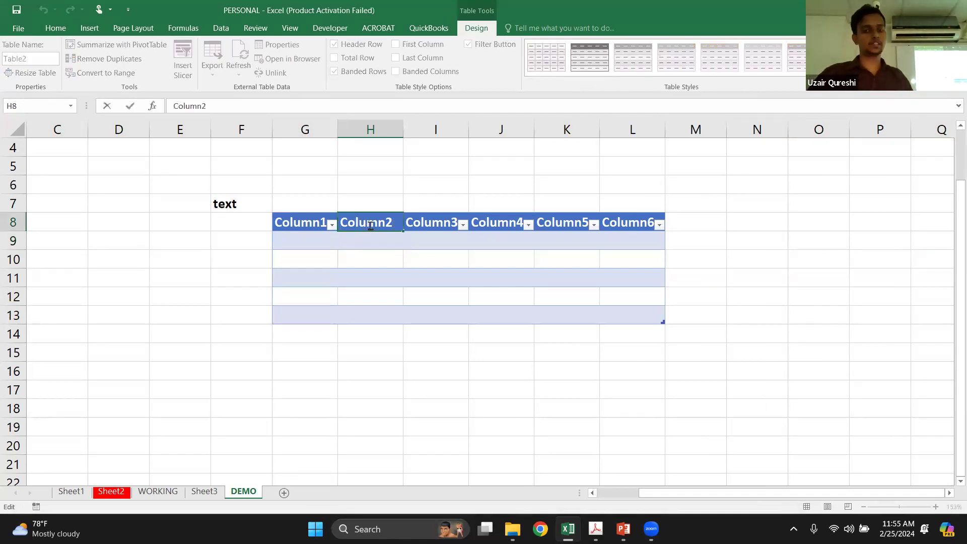
pyautogui.press('BackSpace')
pyautogui.press('BackSpace')
pyautogui.press('BackSpace')
pyautogui.press('BackSpace')
pyautogui.press('BackSpace')
pyautogui.press('BackSpace')
pyautogui.press('BackSpace')
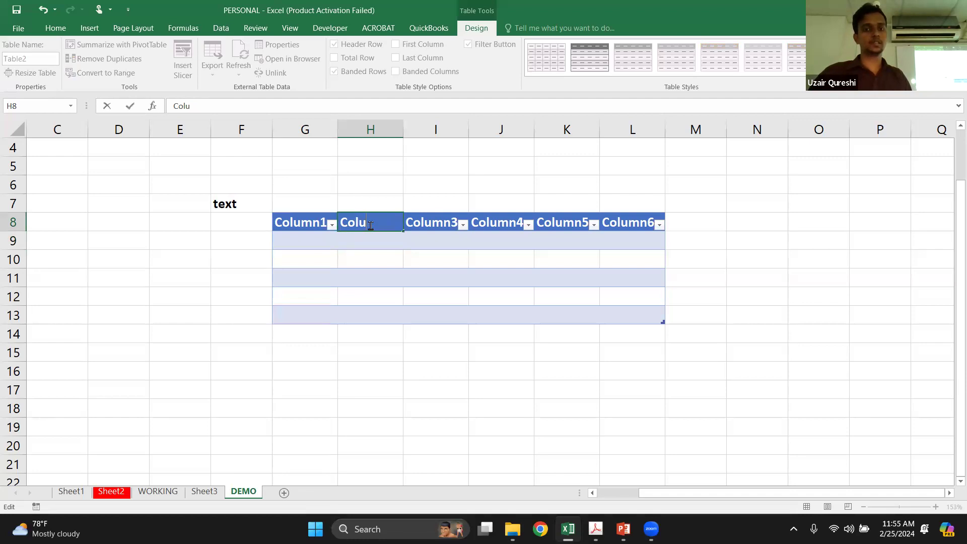
pyautogui.write('Names')
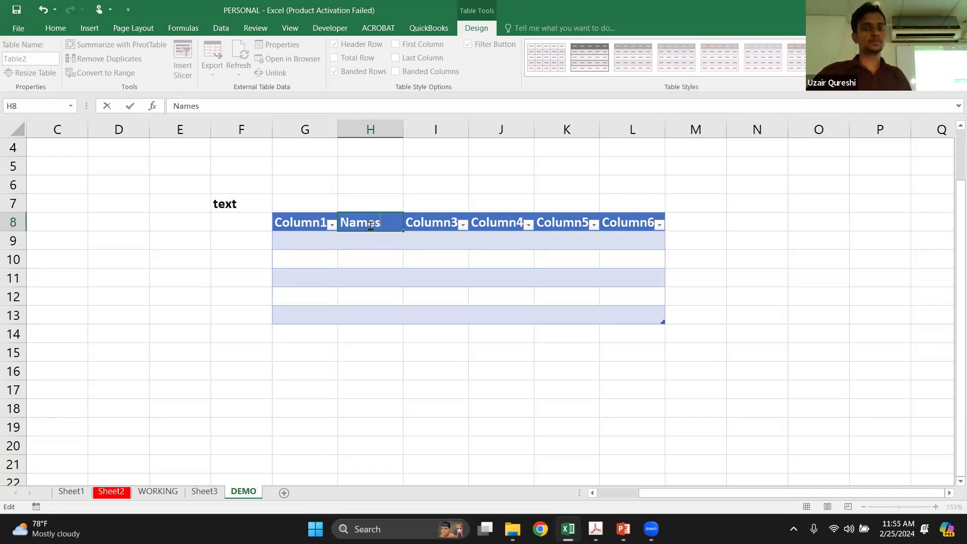
pyautogui.press('Return')
# Rename the table's first column header in G8 as "No."
pyautogui.press('Up')
pyautogui.press('Left')
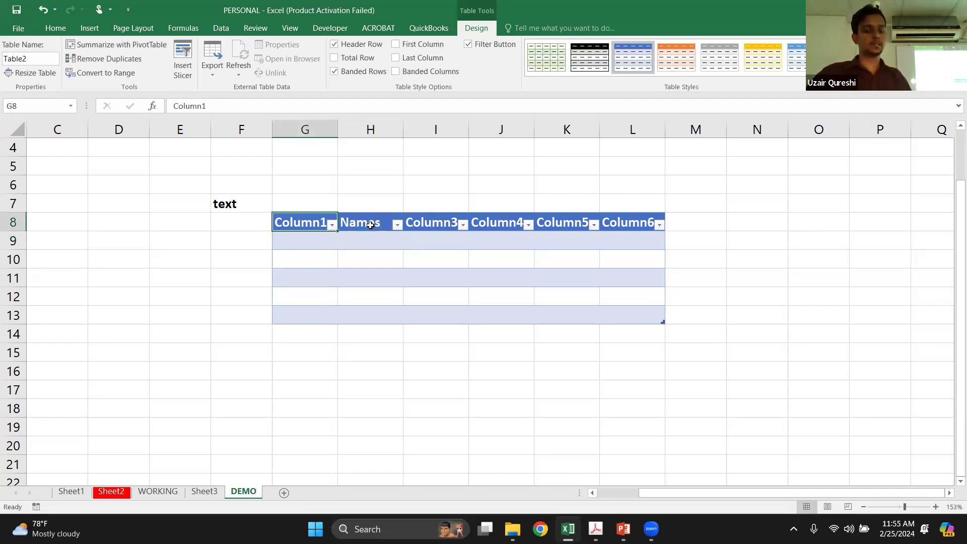
pyautogui.write('N')
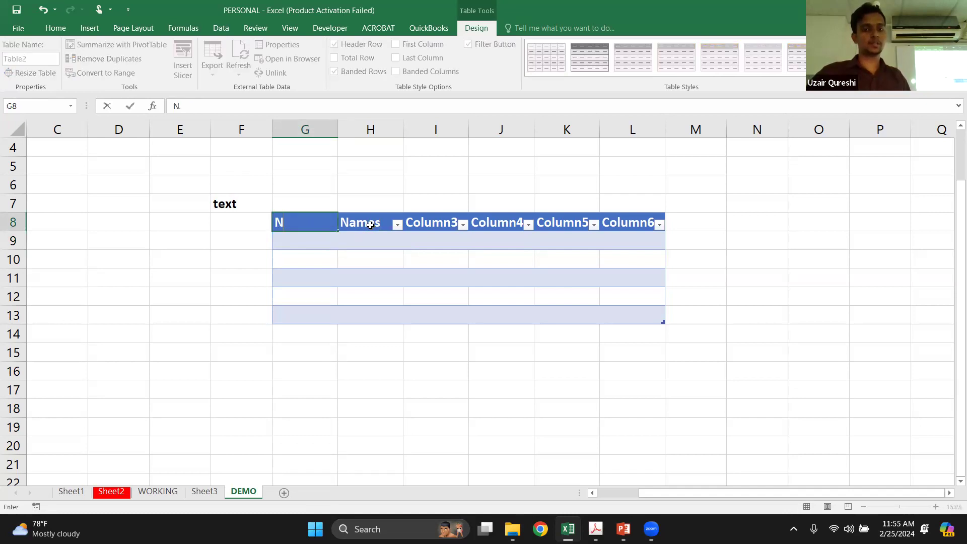
pyautogui.press('BackSpace')
pyautogui.write('No.')
pyautogui.press('Return')
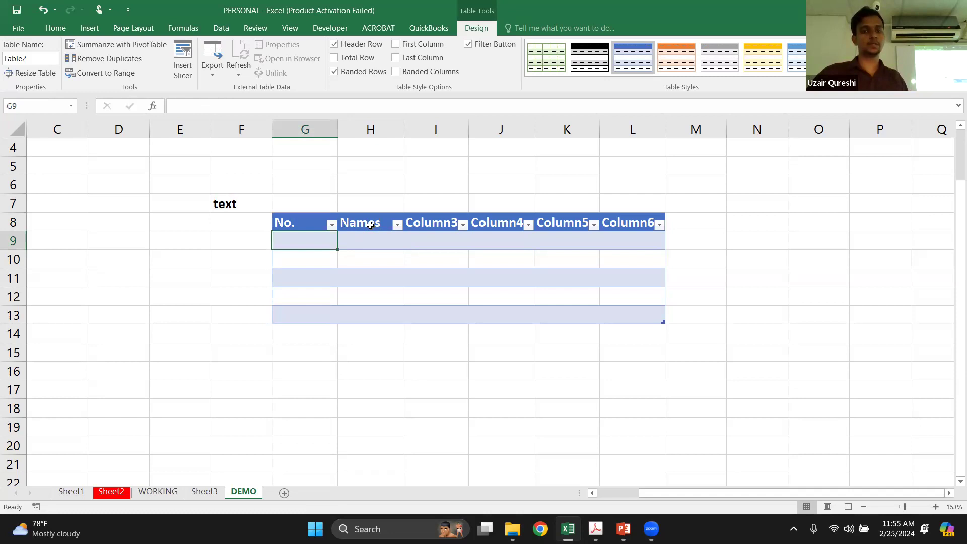
pyautogui.press('Tab')
pyautogui.press('Down')
pyautogui.press('Down')
pyautogui.press('Down')
pyautogui.press('Down')
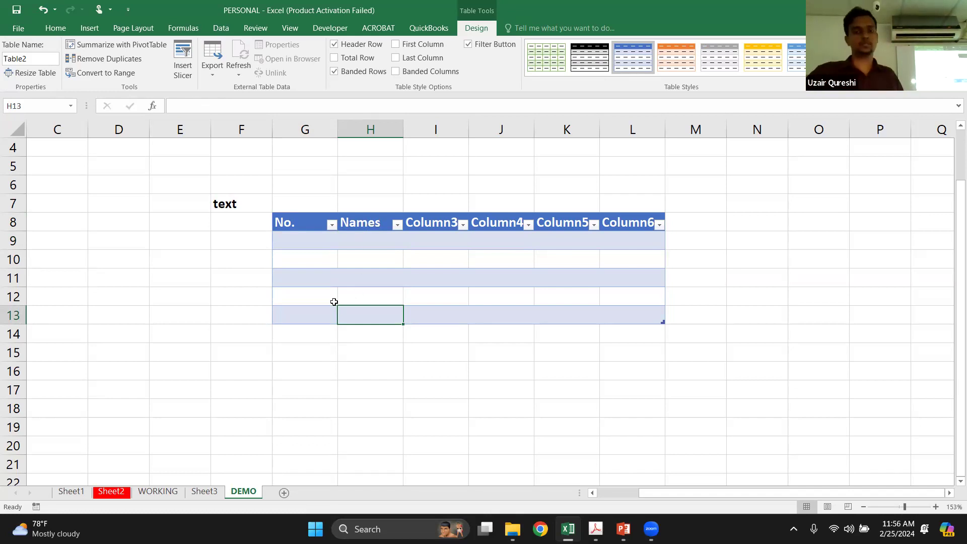
# Enter the formula =SUM(2,1) in cell D12 of the DEMO sheet
pyautogui.click(165, 304)
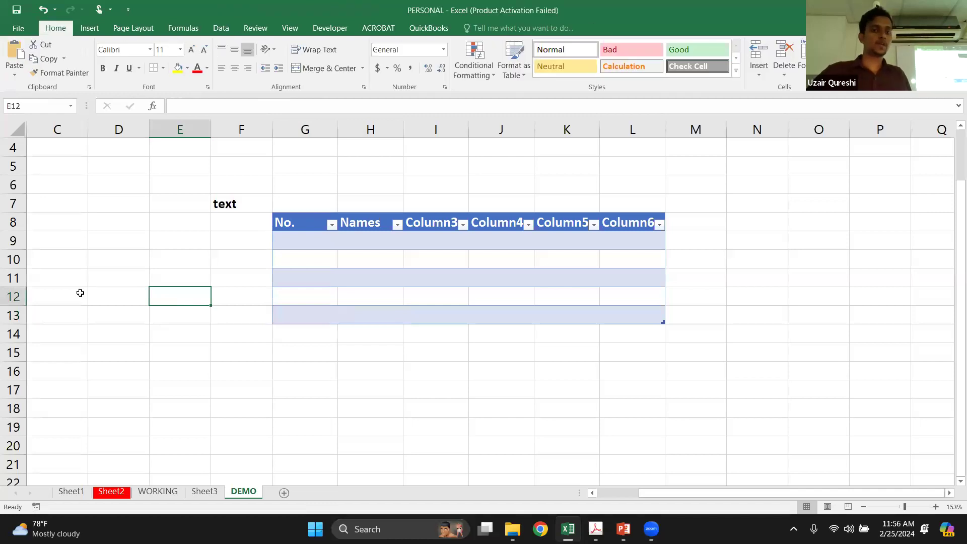
pyautogui.click(111, 288)
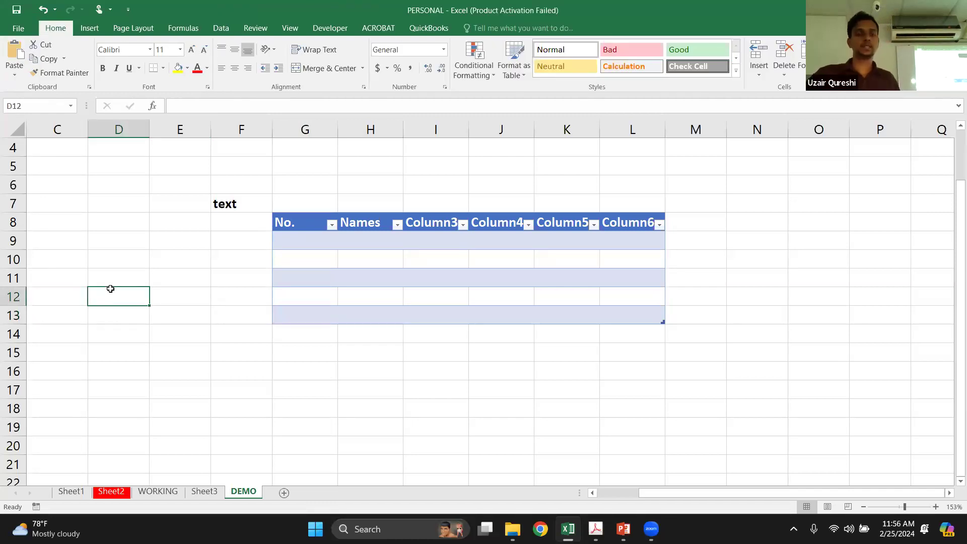
pyautogui.write('=')
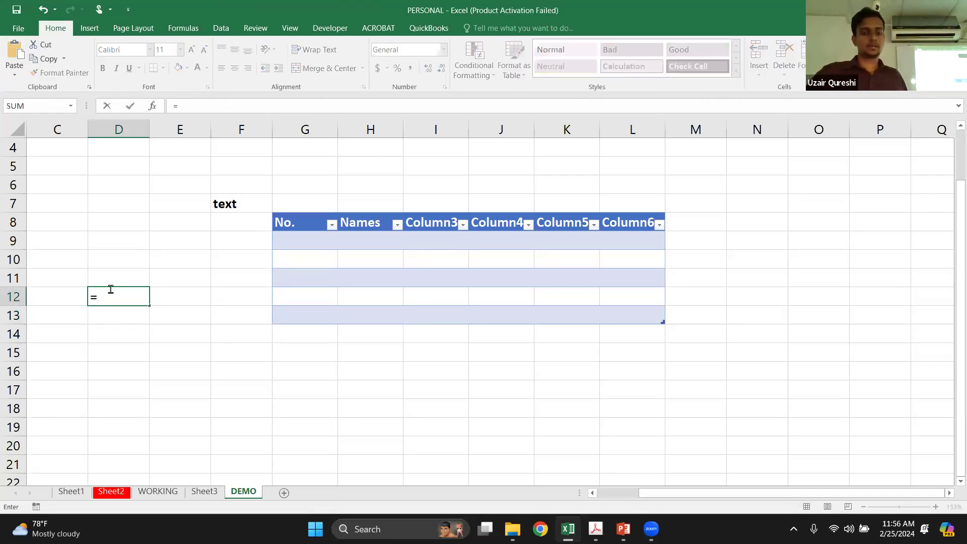
pyautogui.write('sum')
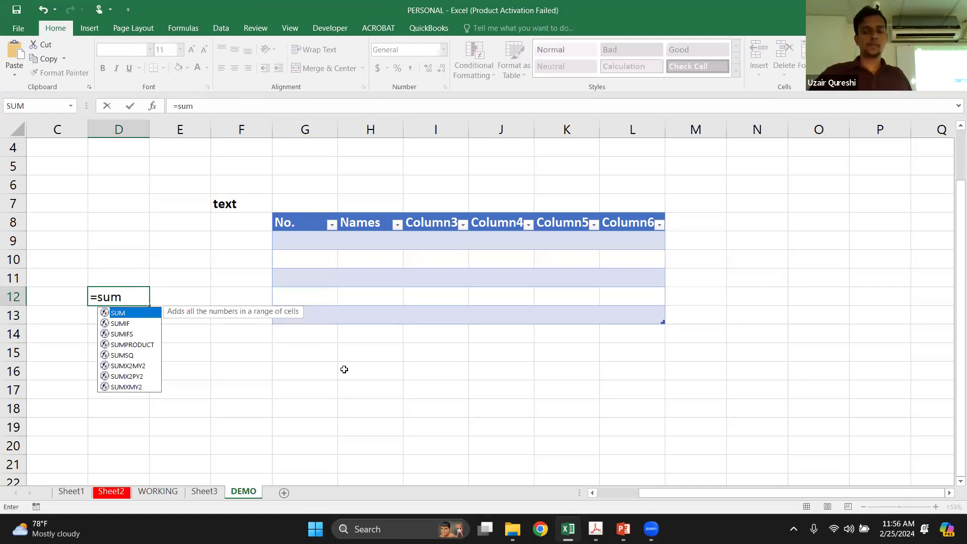
pyautogui.write('(')
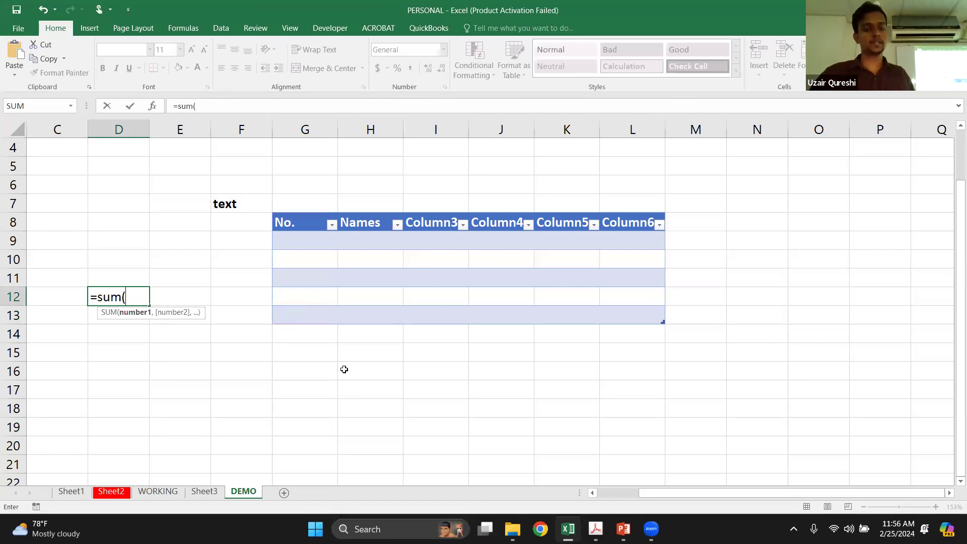
pyautogui.write('2,1)')
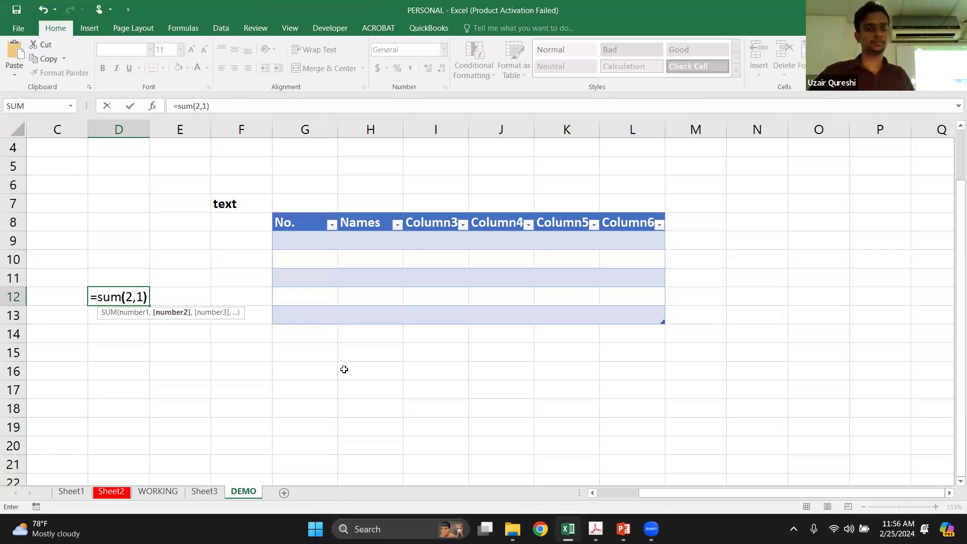
pyautogui.press('Return')
# Label the SUM result by entering "Function" in C12, and enter "Formula" in C13 below it
pyautogui.press('Up')
pyautogui.press('Up')
pyautogui.press('Left')
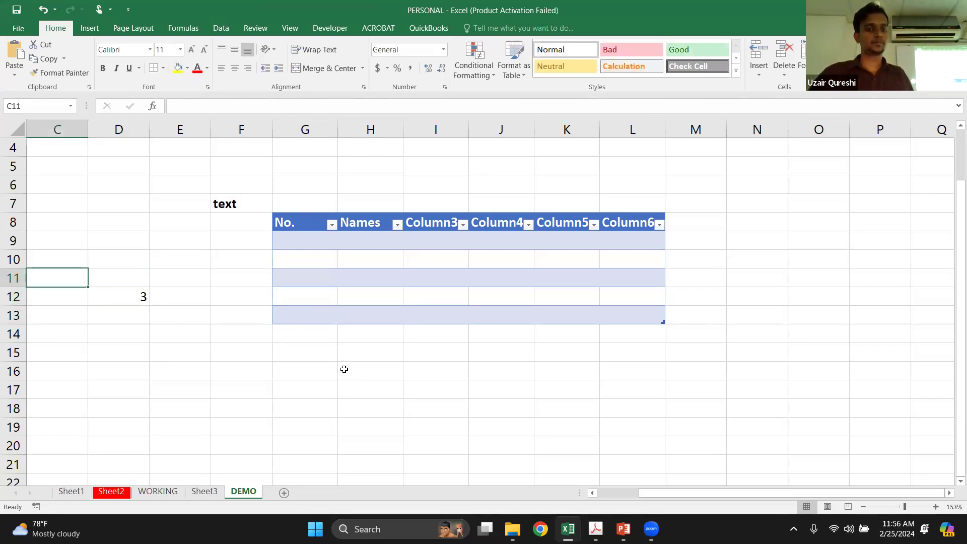
pyautogui.press('Down')
pyautogui.write('Func')
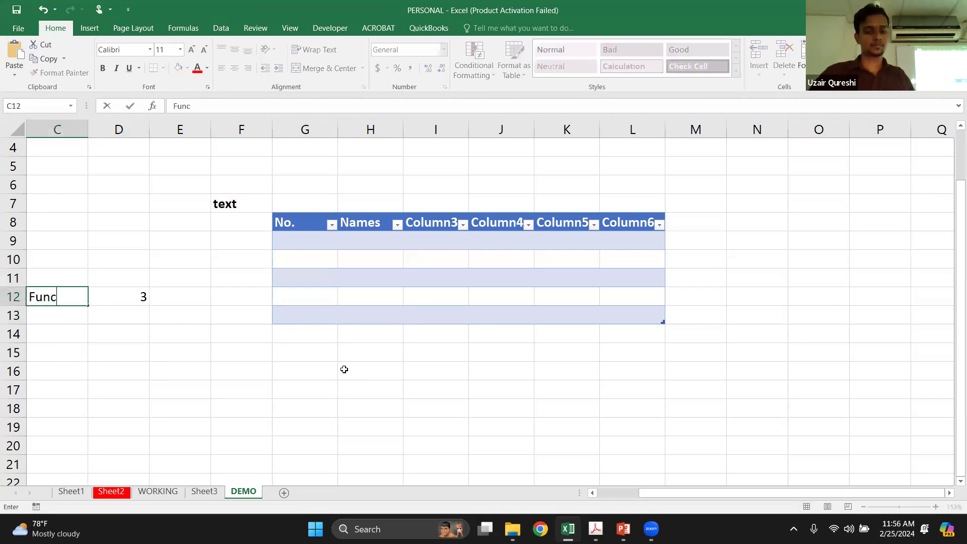
pyautogui.write('tion')
pyautogui.press('Return')
pyautogui.press('Up')
pyautogui.press('Down')
pyautogui.write('For')
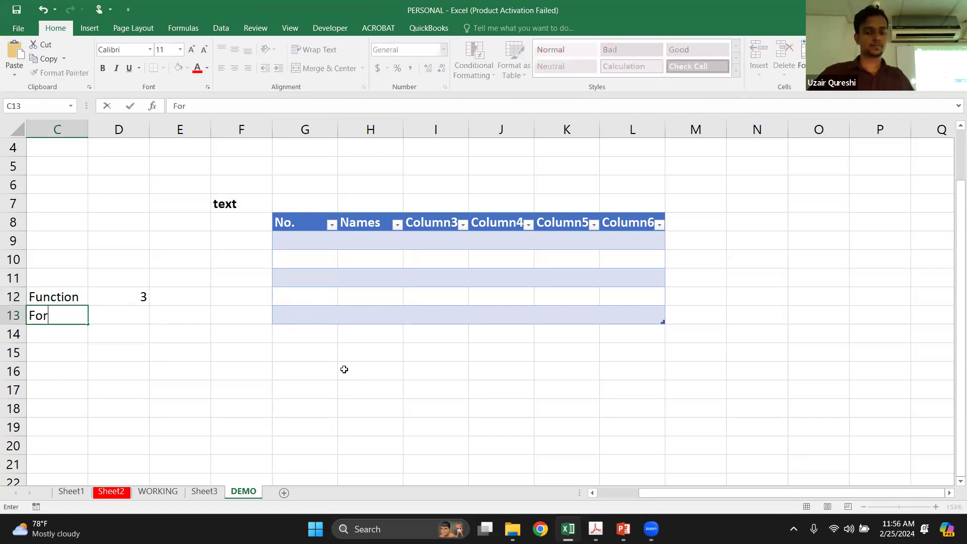
pyautogui.write('mula')
pyautogui.press('Return')
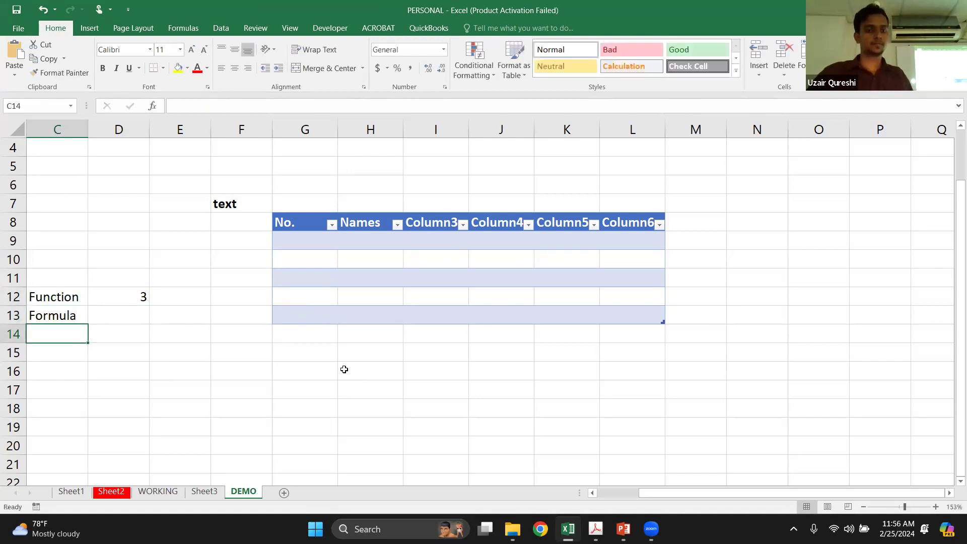
# Enter the formula =2+1 in cell D13, beside the Formula label
pyautogui.press('Up')
pyautogui.press('Right')
pyautogui.write('=')
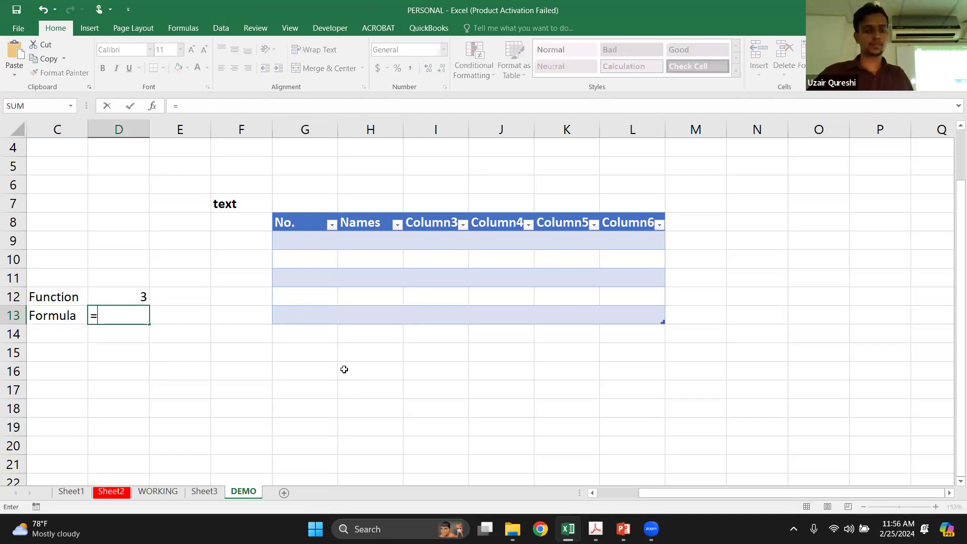
pyautogui.write('2+1')
pyautogui.press('Return')
pyautogui.press('Up')
pyautogui.press('Right')
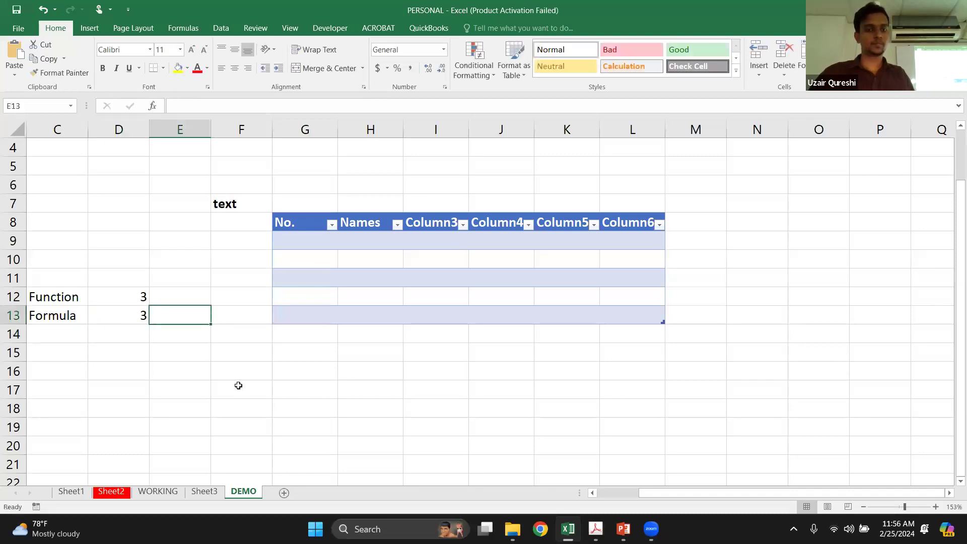
pyautogui.write('=')
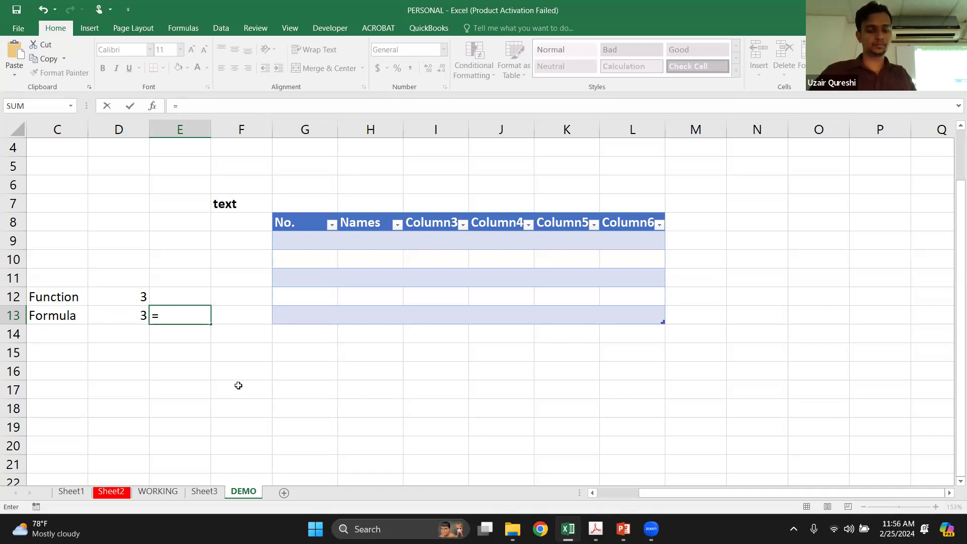
pyautogui.write('text(')
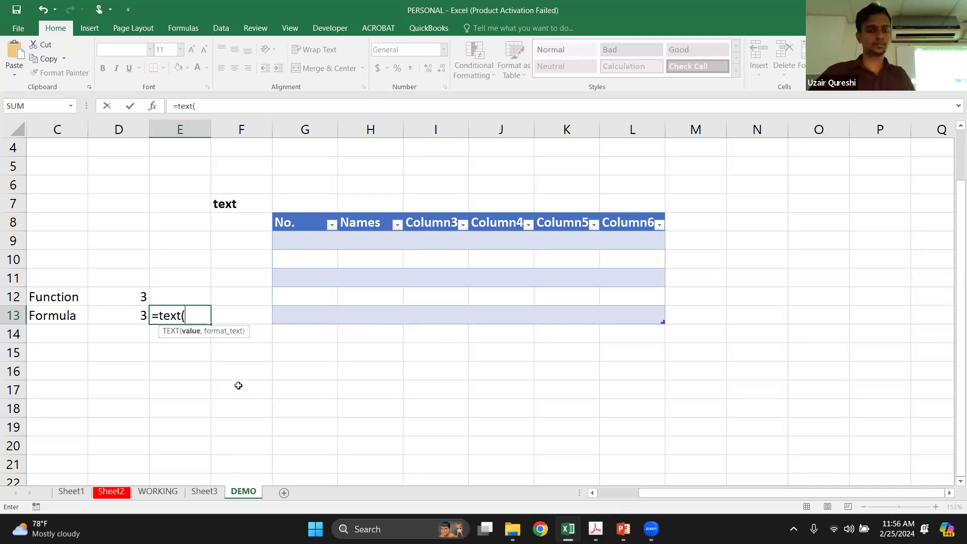
pyautogui.click(140, 314)
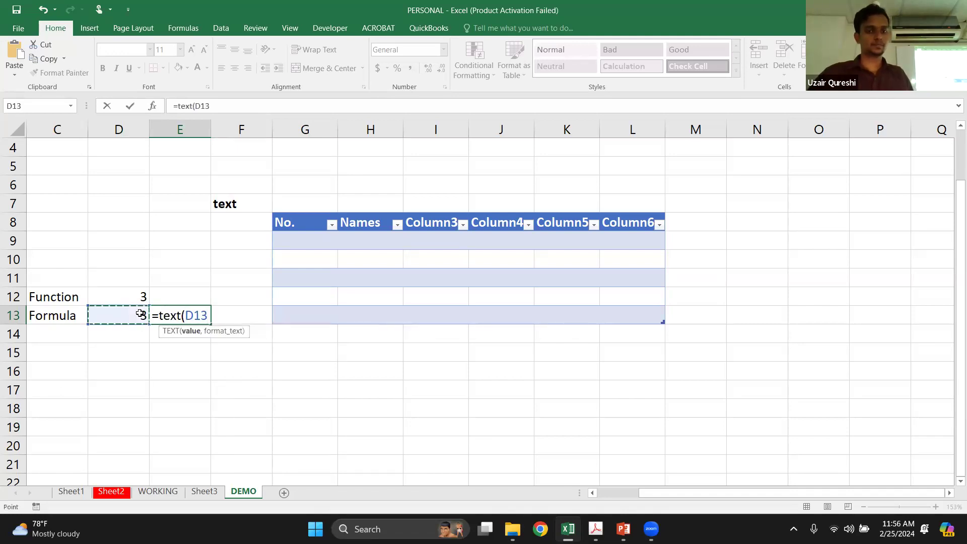
pyautogui.press('Return')
pyautogui.press('Return')
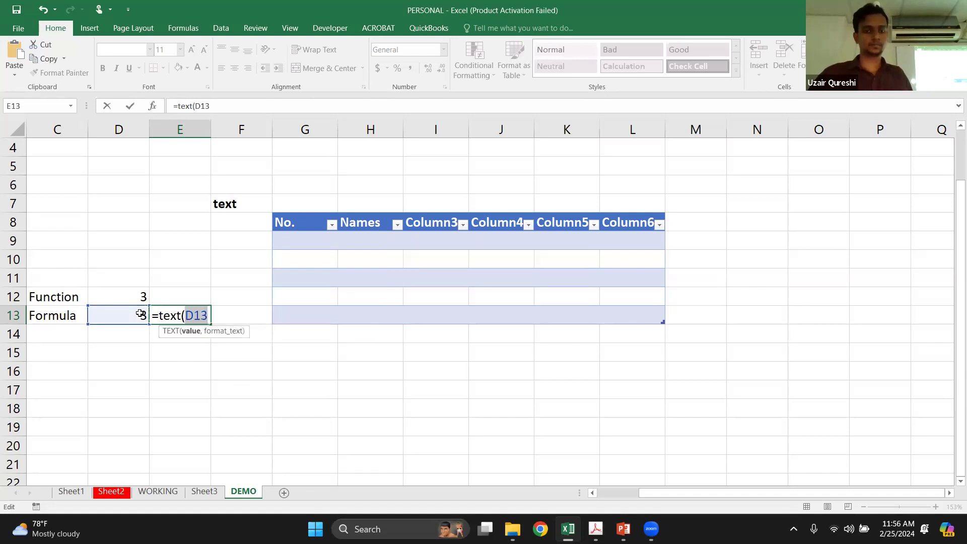
pyautogui.press('BackSpace')
pyautogui.press('BackSpace')
pyautogui.press('BackSpace')
pyautogui.press('BackSpace')
pyautogui.press('BackSpace')
pyautogui.press('BackSpace')
pyautogui.press('BackSpace')
pyautogui.press('BackSpace')
pyautogui.press('BackSpace')
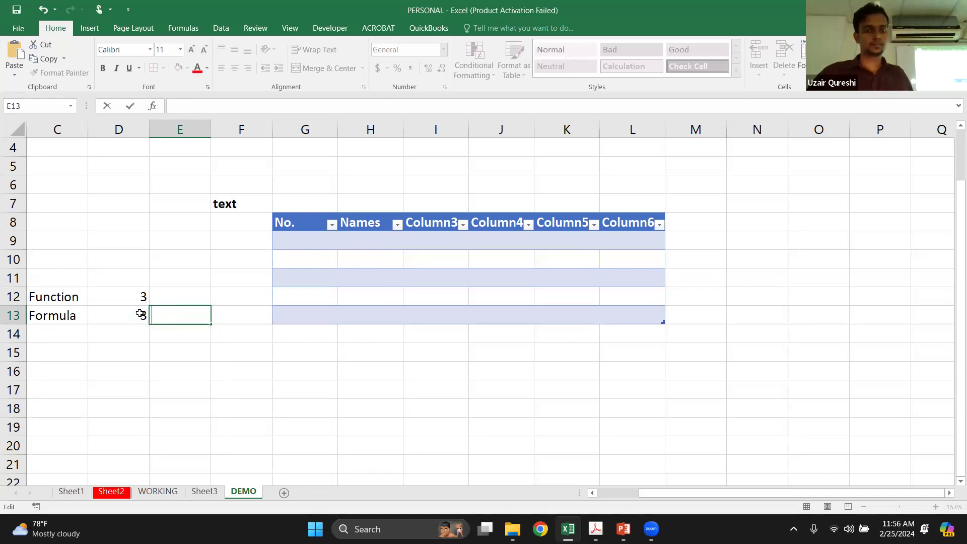
pyautogui.press('Escape')
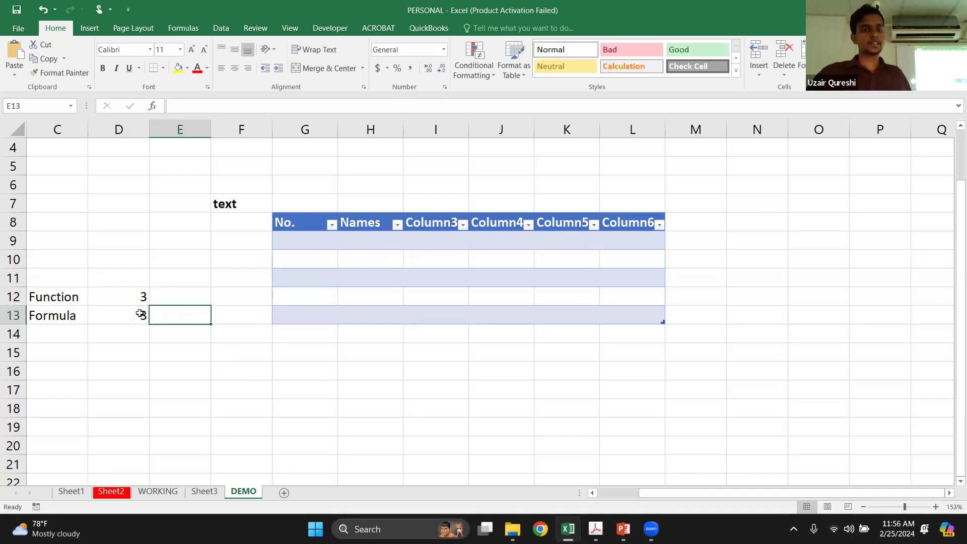
# Compare the function in D12 with the formula in D13 by showing each cell's contents without changing them
pyautogui.press('Left')
pyautogui.press('Up')
pyautogui.press('F2')
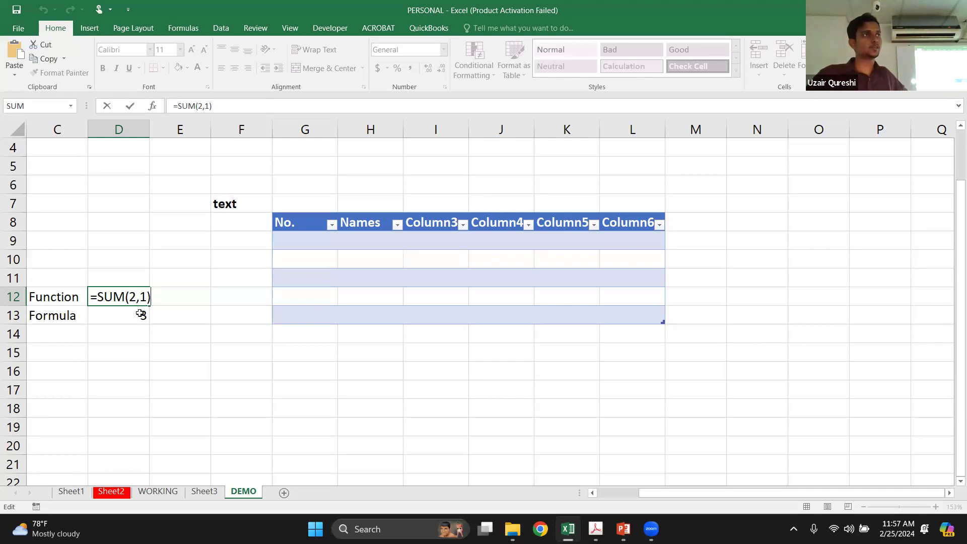
pyautogui.press('Return')
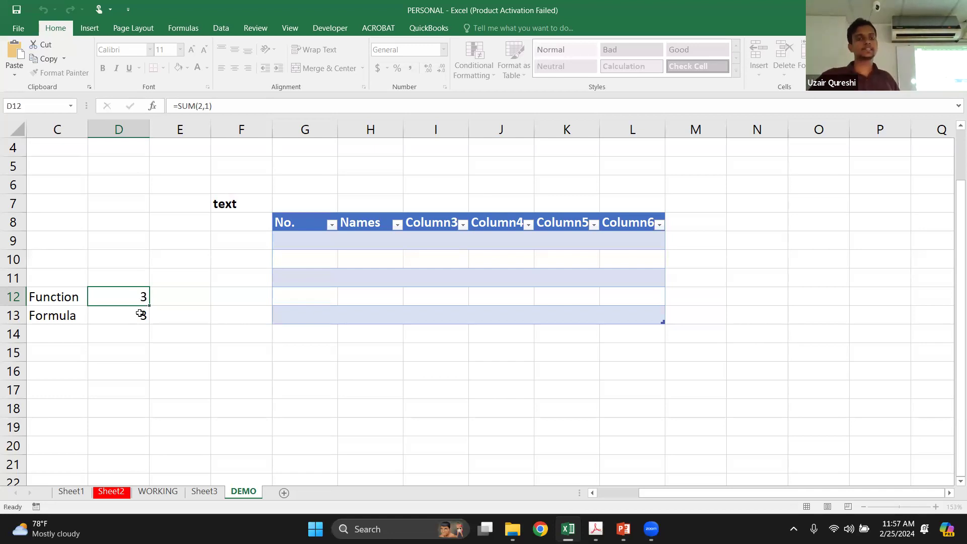
pyautogui.doubleClick(140, 314)
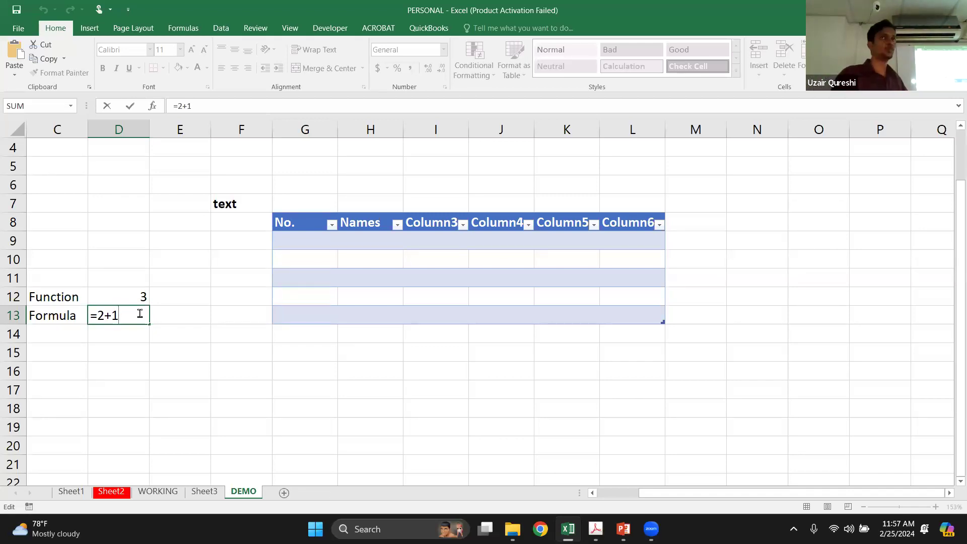
pyautogui.press('Return')
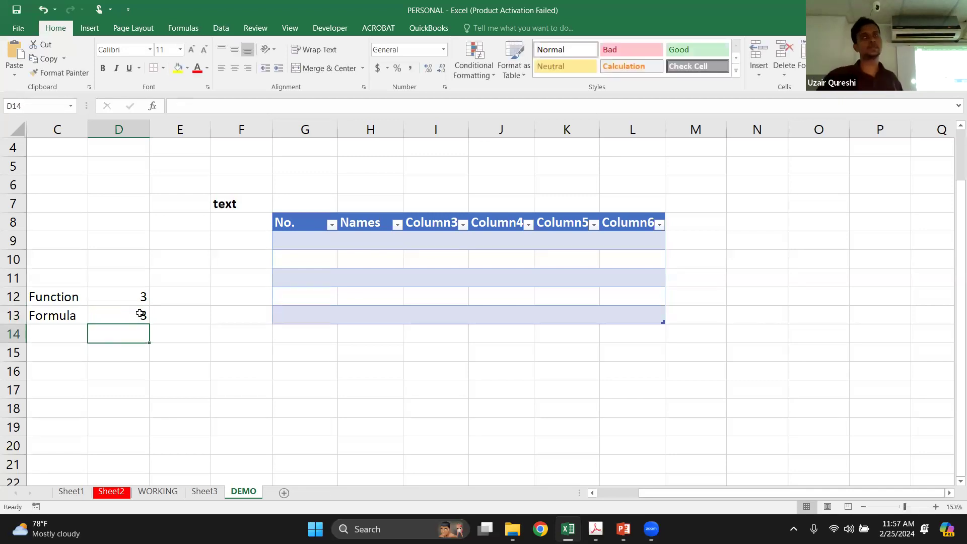
pyautogui.press('Up')
pyautogui.press('Up')
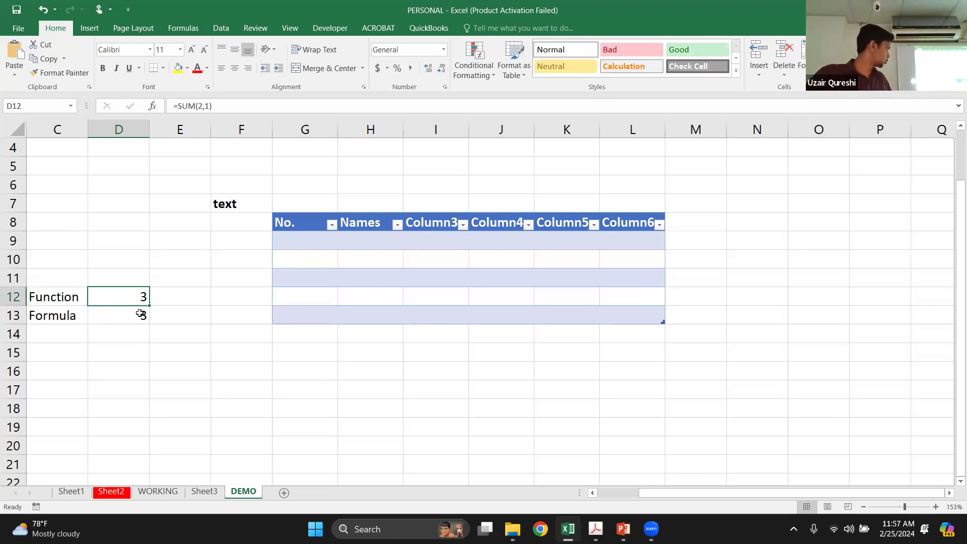
pyautogui.press('Down')
pyautogui.doubleClick(140, 314)
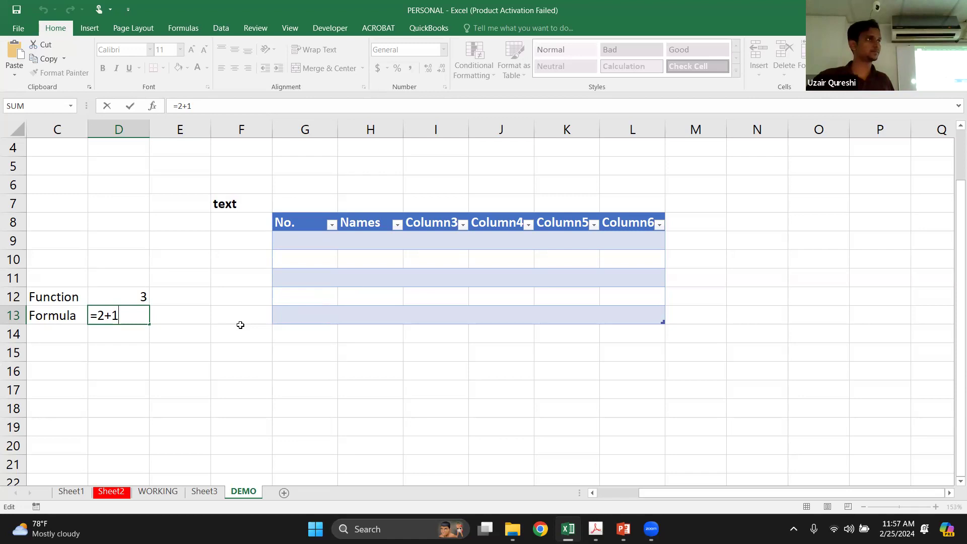
pyautogui.press('Escape')
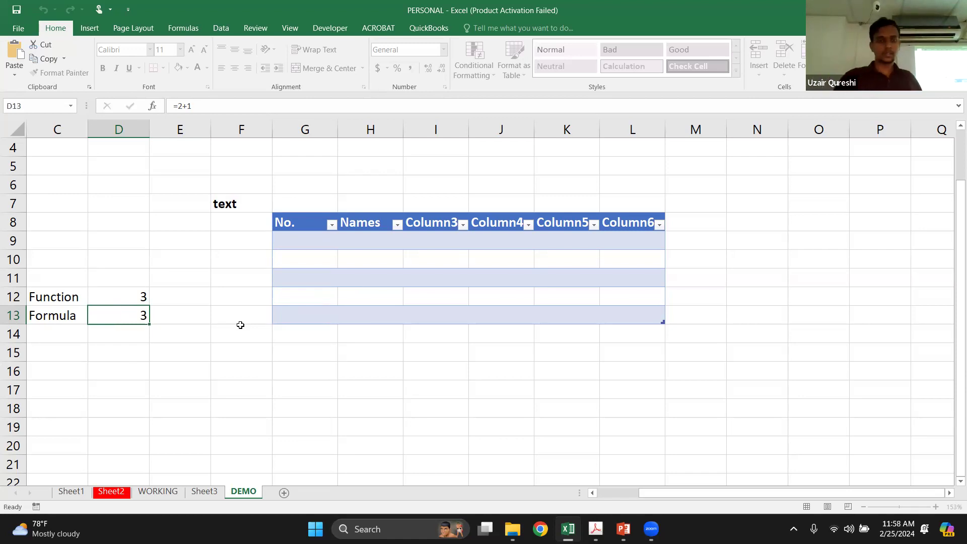
# Enter the note "By default (system)" in E12, beside the function result
pyautogui.press('Down')
pyautogui.press('Up')
pyautogui.press('Up')
pyautogui.press('Right')
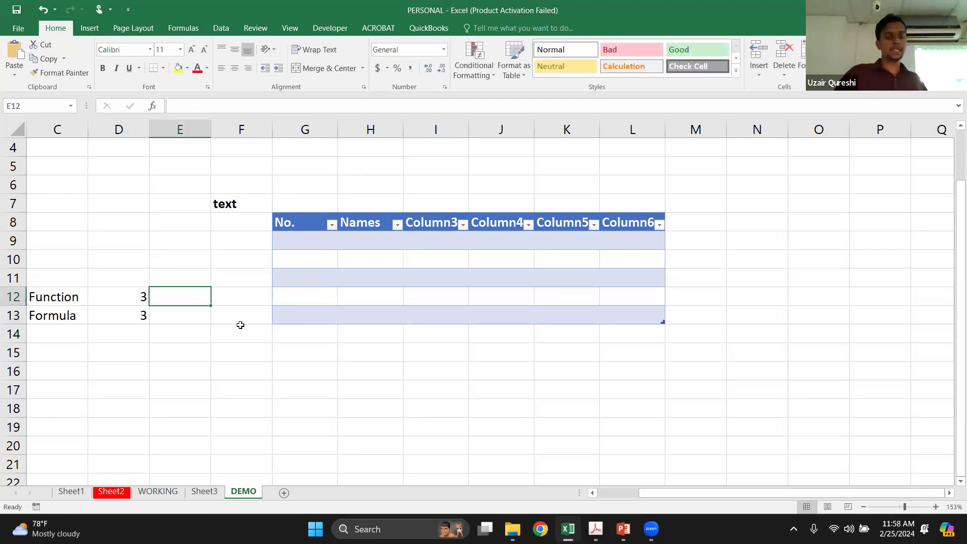
pyautogui.write('By default (syst')
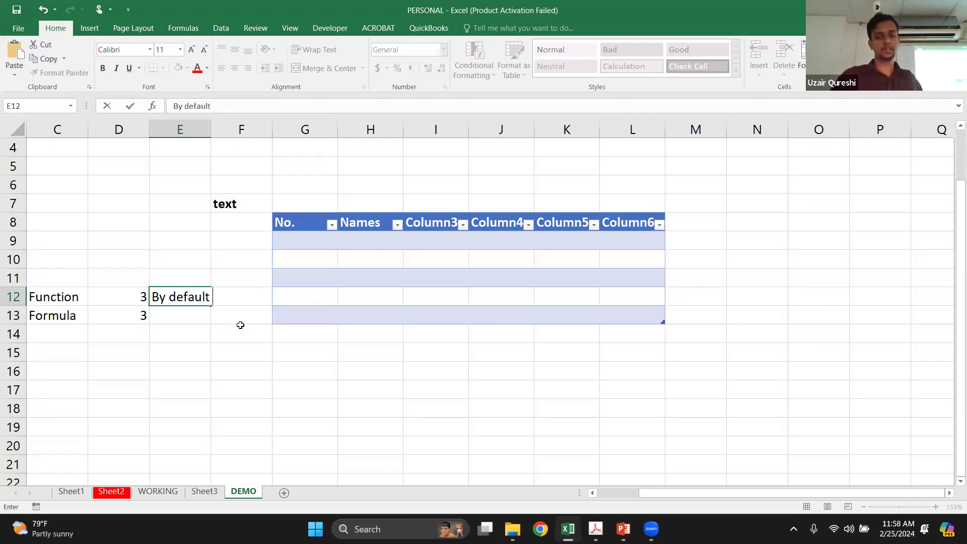
pyautogui.write('em)')
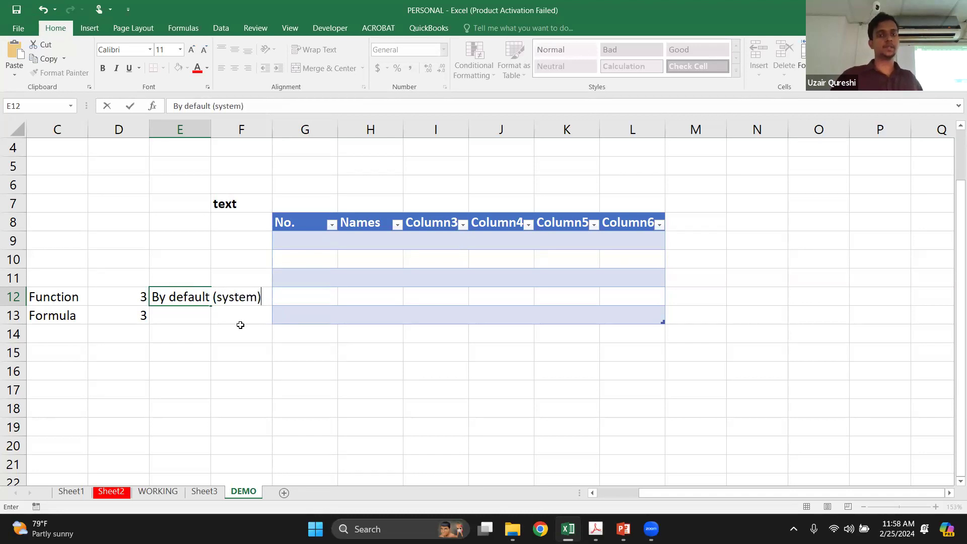
pyautogui.press('Return')
# Show the formula in D13 once more and enter the note "create by yourself" in E13
pyautogui.press('Down')
pyautogui.press('Up')
pyautogui.press('Left')
pyautogui.press('F2')
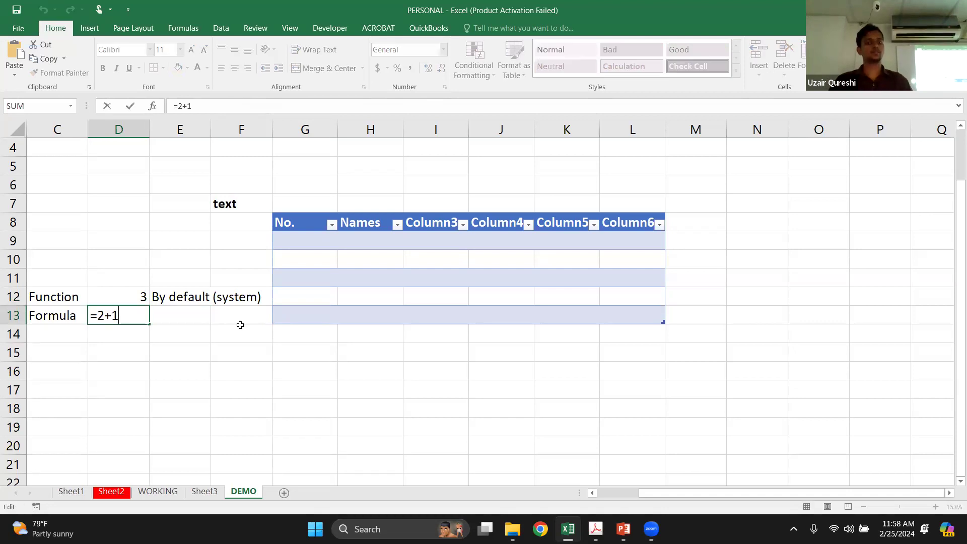
pyautogui.press('Return')
pyautogui.press('Up')
pyautogui.press('Right')
pyautogui.write('create b')
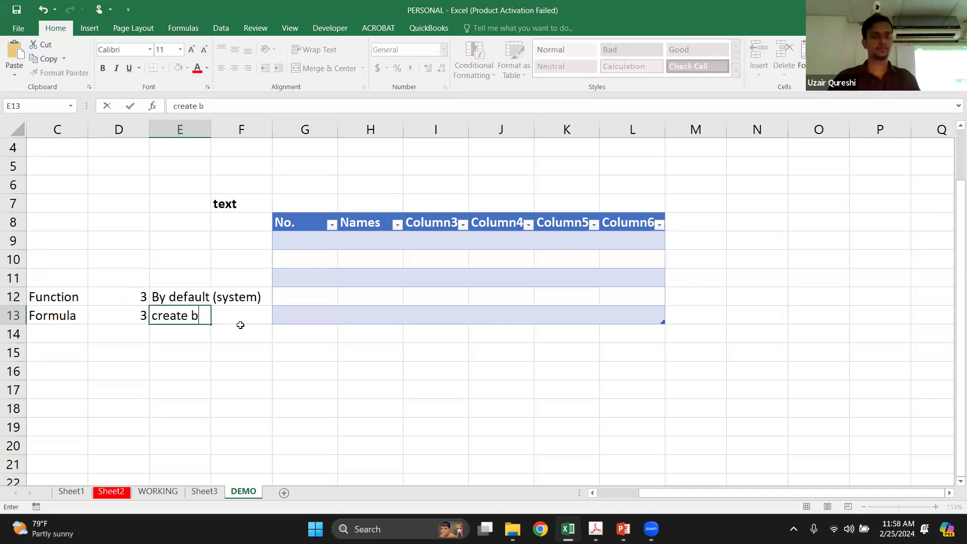
pyautogui.write('y yourself')
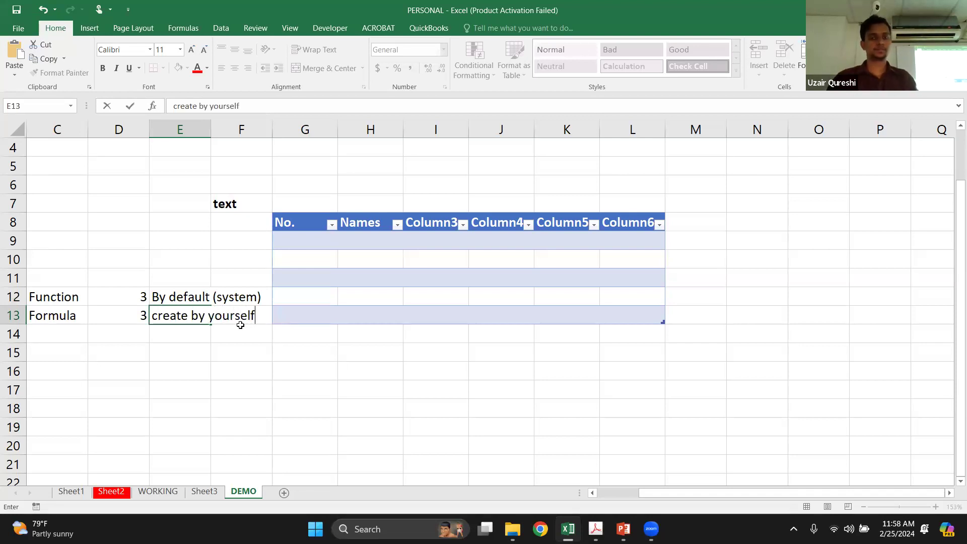
pyautogui.press('Return')
pyautogui.press('Up')
pyautogui.press('Down')
# Switch to the outline PDF in Acrobat and bring the full Module 02 topic list into view
pyautogui.click(391, 238)
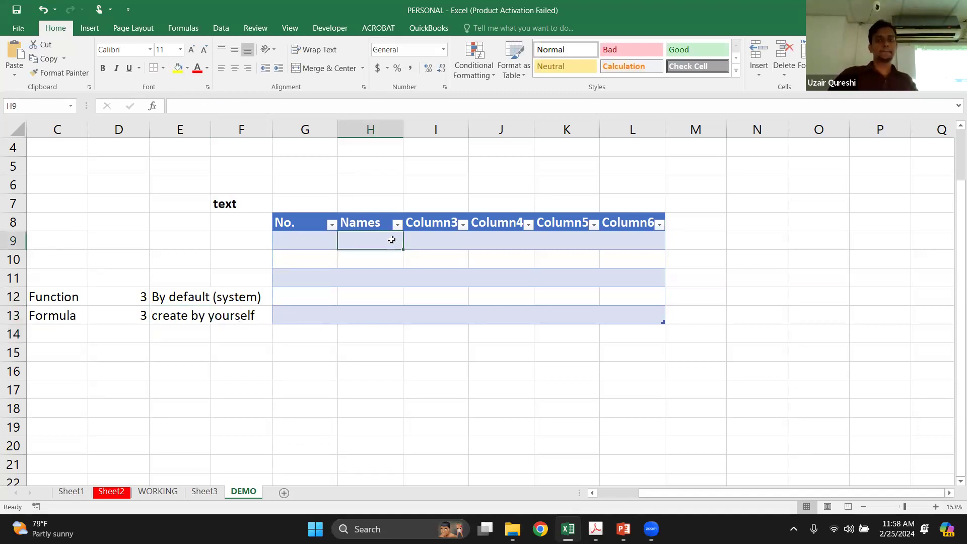
pyautogui.moveTo(595, 528)
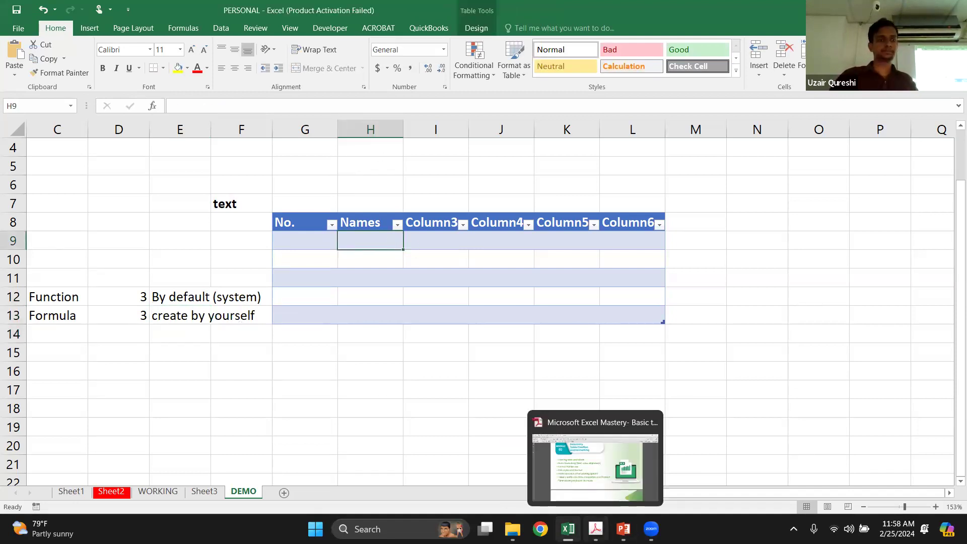
pyautogui.click(595, 466)
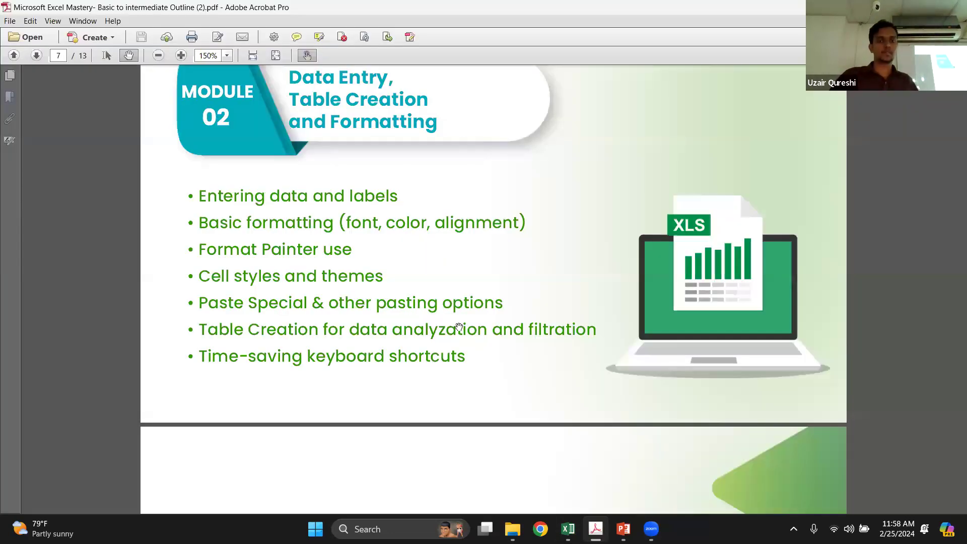
pyautogui.scroll(2, 459, 327)
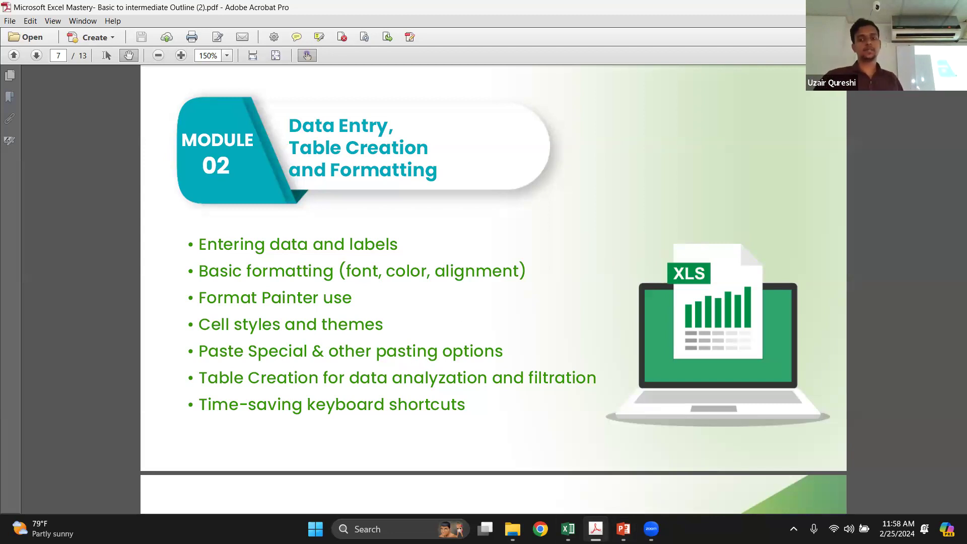
# Switch to the DEMO sheet in Excel and enter "text" in cell O10
pyautogui.click(567, 528)
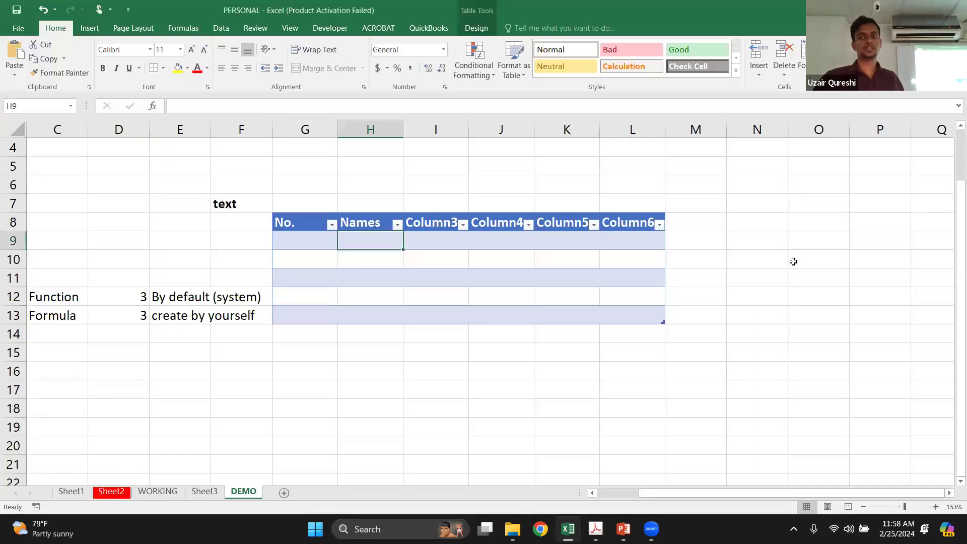
pyautogui.click(793, 260)
pyautogui.write('text')
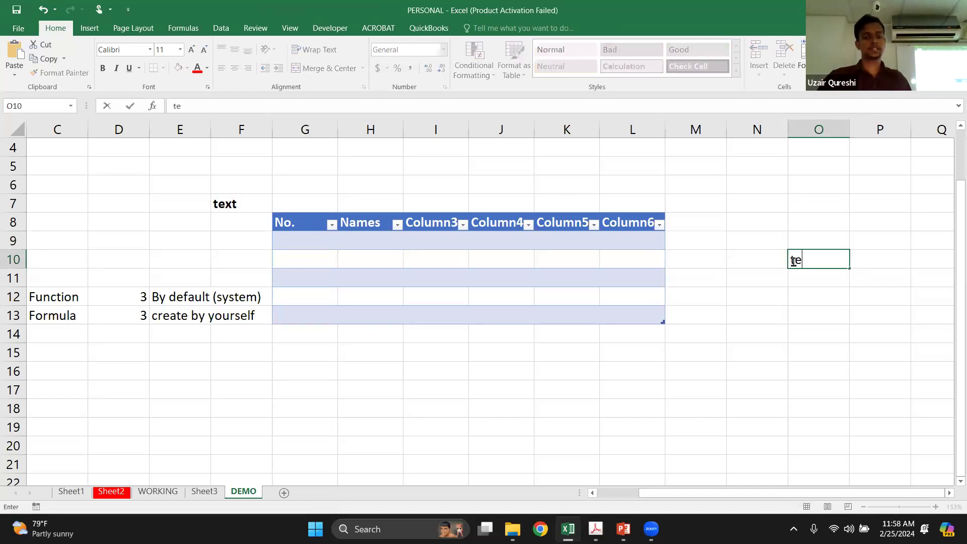
pyautogui.press('Return')
pyautogui.press('Return')
pyautogui.click(793, 261)
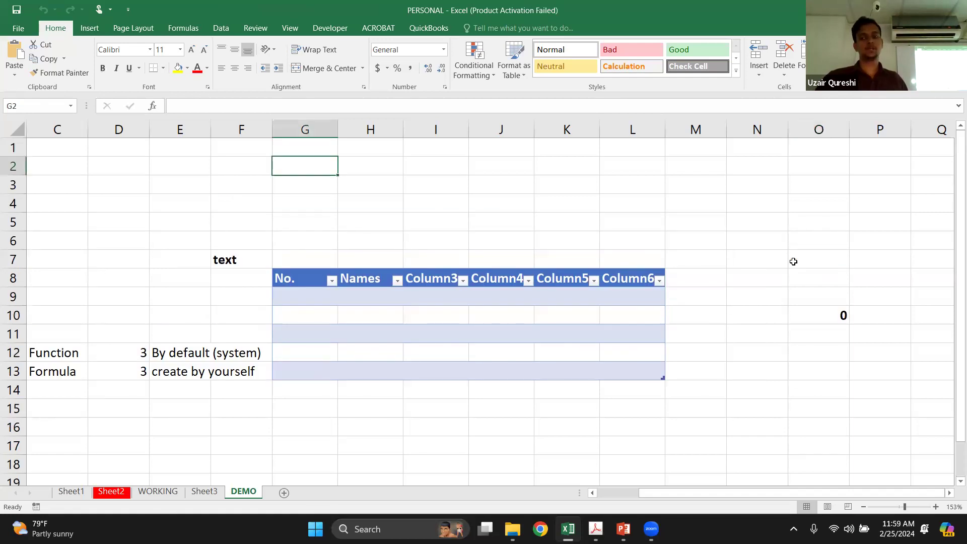
# Clear the contents of cell O10
pyautogui.press('Down')
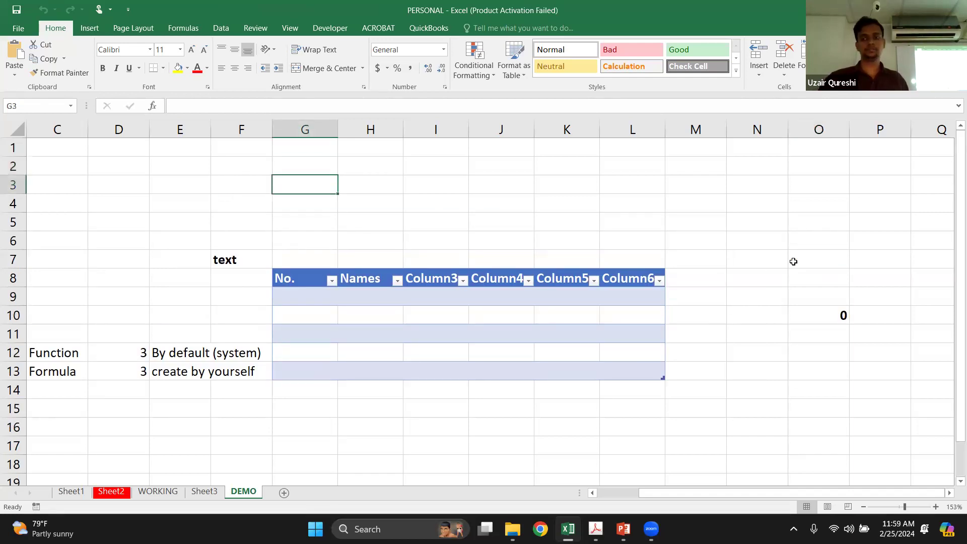
pyautogui.press('Right')
pyautogui.press('Right')
pyautogui.press('Right')
pyautogui.press('Right')
pyautogui.press('Right')
pyautogui.press('Right')
pyautogui.press('Right')
pyautogui.press('Right')
pyautogui.press('Down')
pyautogui.press('Down')
pyautogui.press('Down')
pyautogui.press('Down')
pyautogui.press('Down')
pyautogui.press('Down')
pyautogui.press('Down')
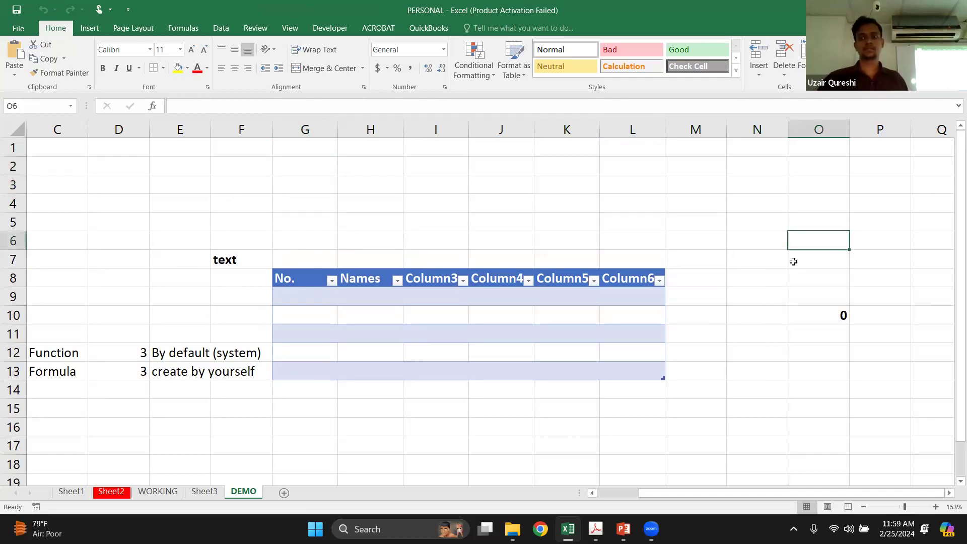
pyautogui.press('Delete')
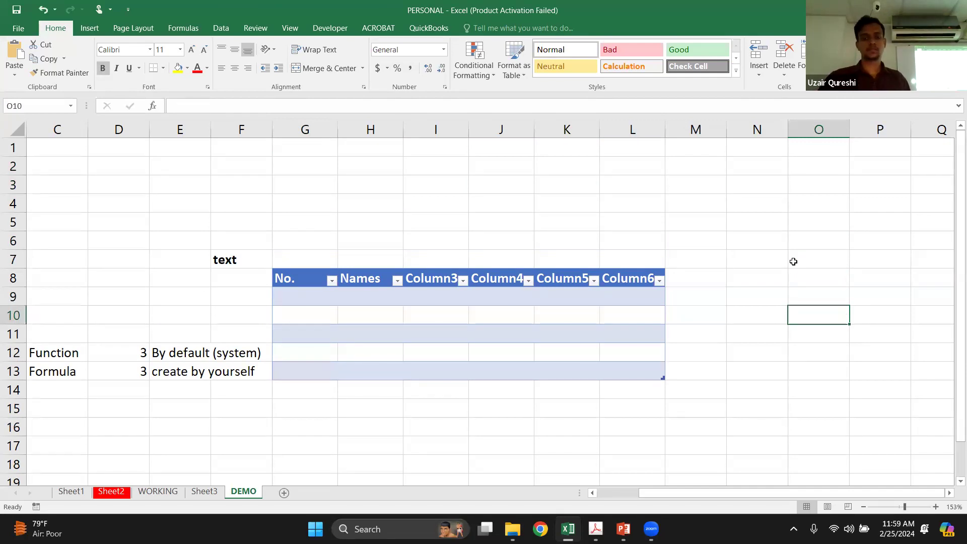
# Enter "text" in O10, then make it italic and give the cell a yellow fill
pyautogui.write('text')
pyautogui.press('Return')
pyautogui.press('Up')
pyautogui.hotkey('ctrl', 'i')
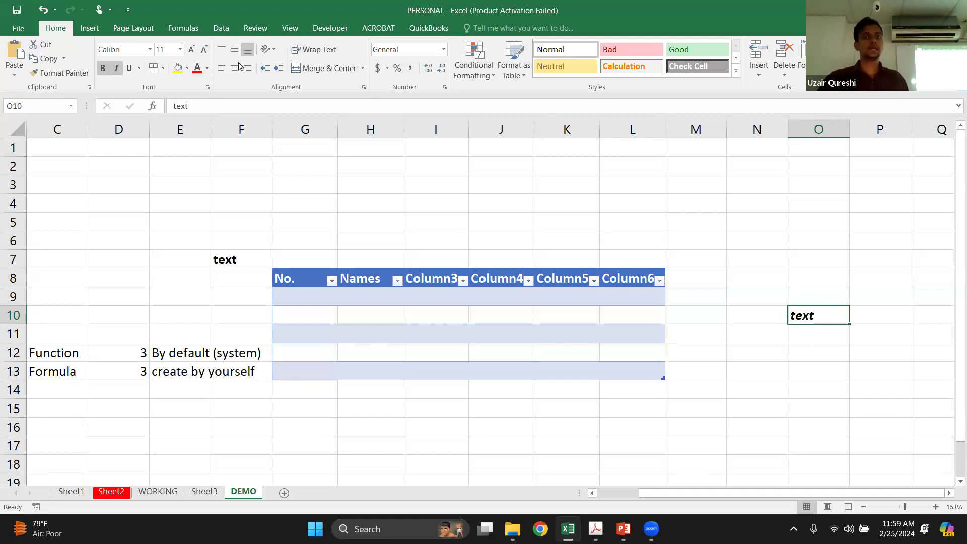
pyautogui.click(178, 68)
# Copy the empty cell N6, show the paste options and the Paste Special dialog, and leave without pasting anything
pyautogui.click(736, 245)
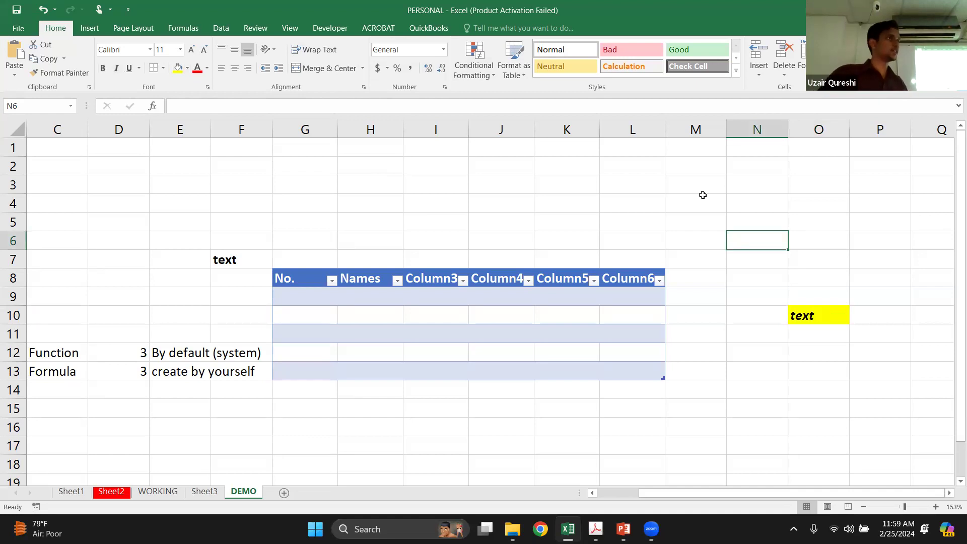
pyautogui.click(44, 58)
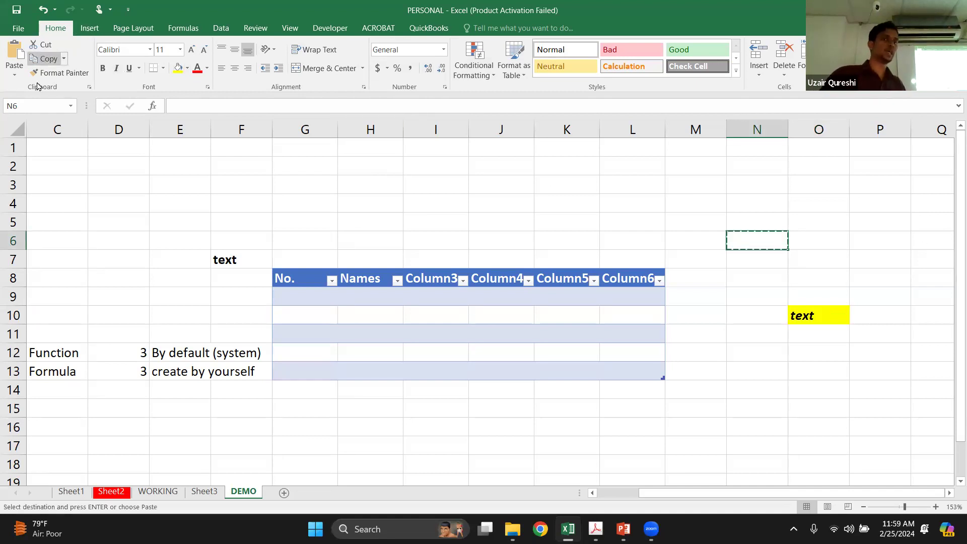
pyautogui.click(6, 73)
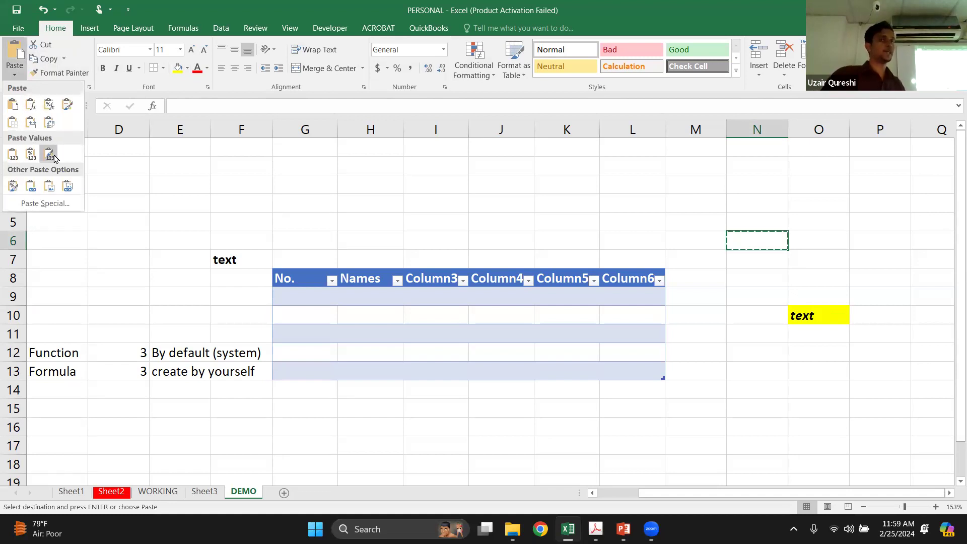
pyautogui.click(57, 207)
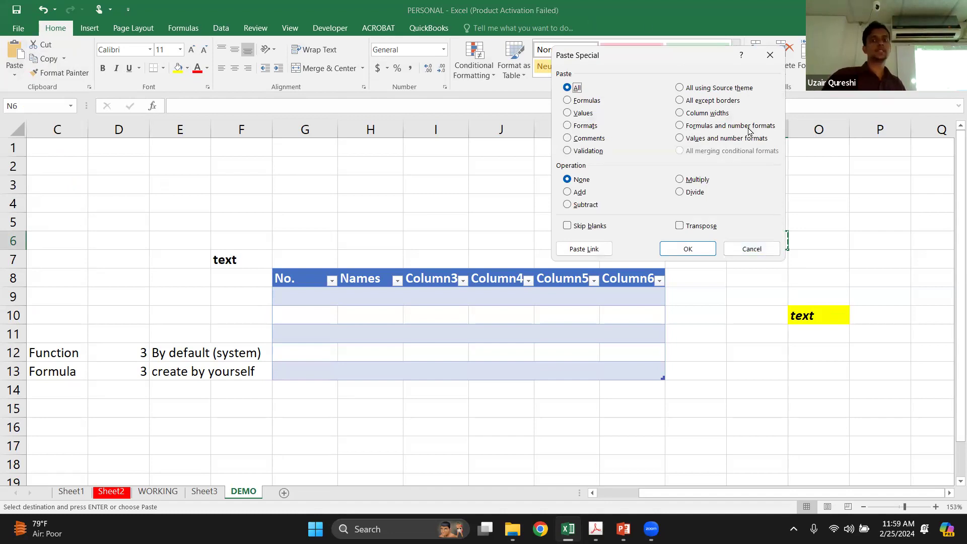
pyautogui.click(749, 251)
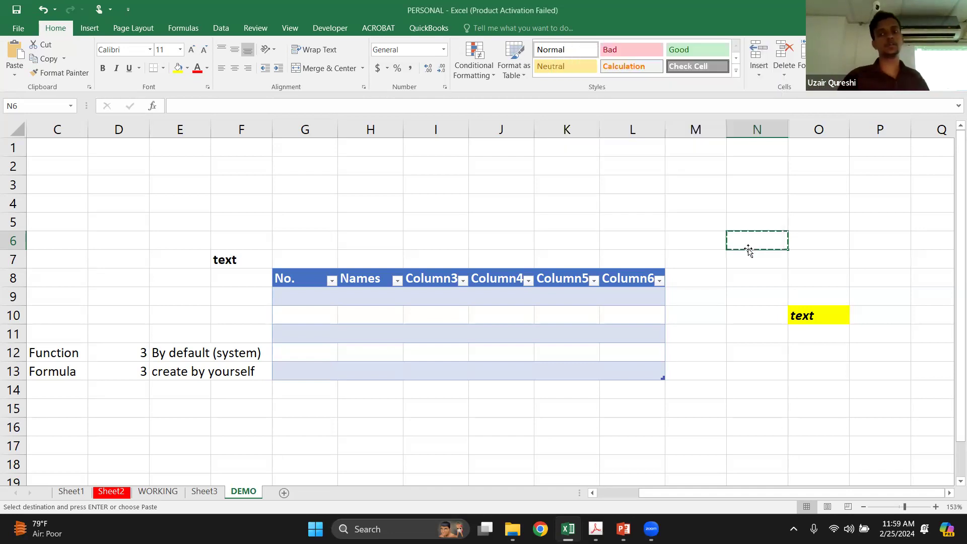
pyautogui.click(789, 303)
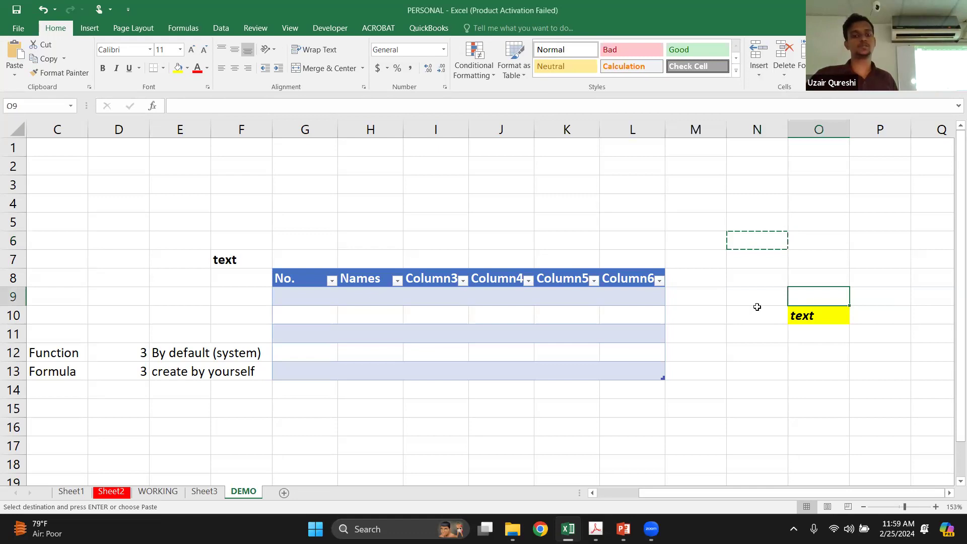
pyautogui.press('Escape')
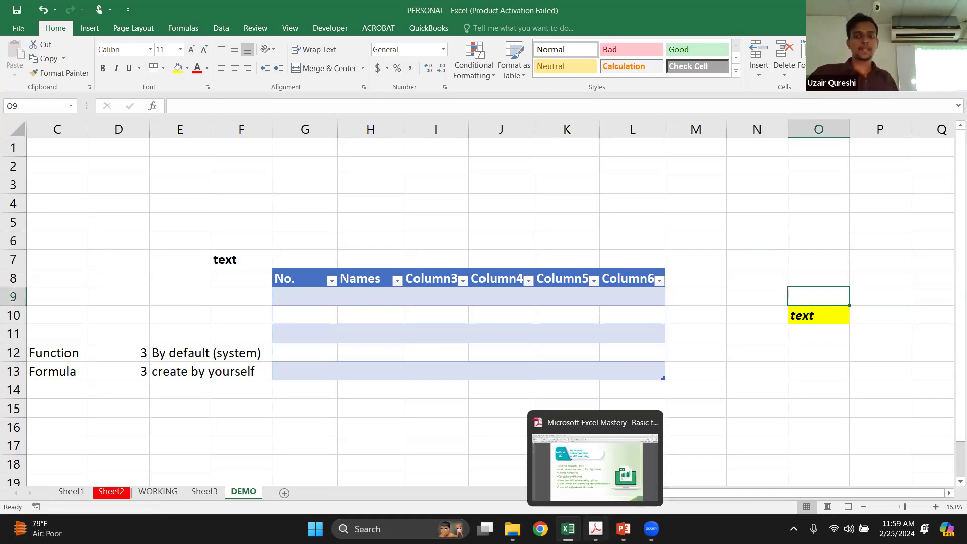
# Switch to the outline PDF in Acrobat and move on from the Module 02 topics to the module on Basic Excel Formulae and Functions
pyautogui.click(596, 529)
pyautogui.scroll(-2, 425, 346)
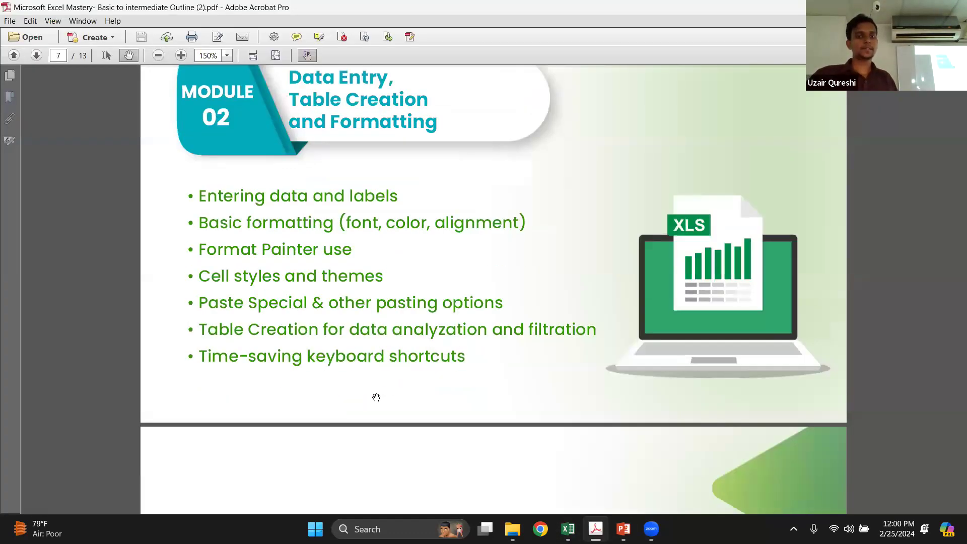
pyautogui.scroll(-3, 462, 356)
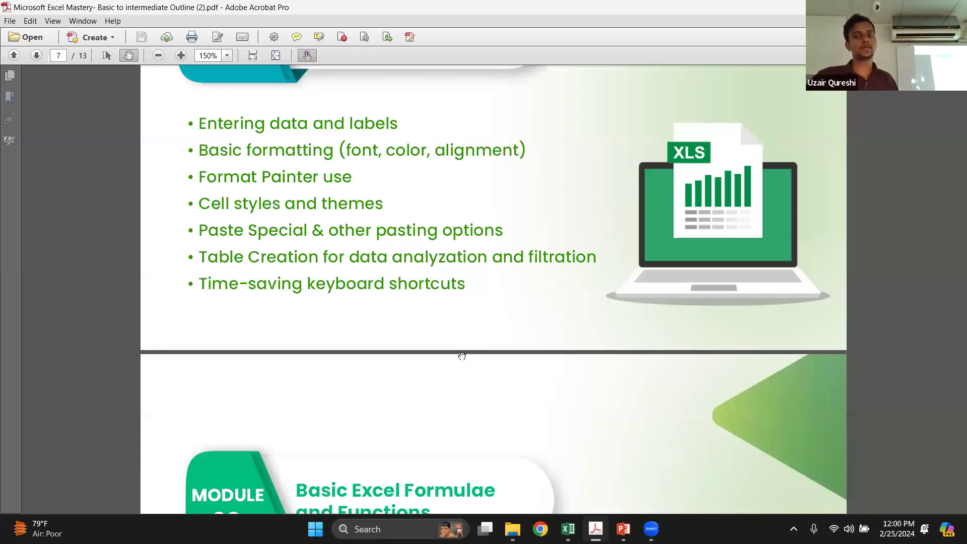